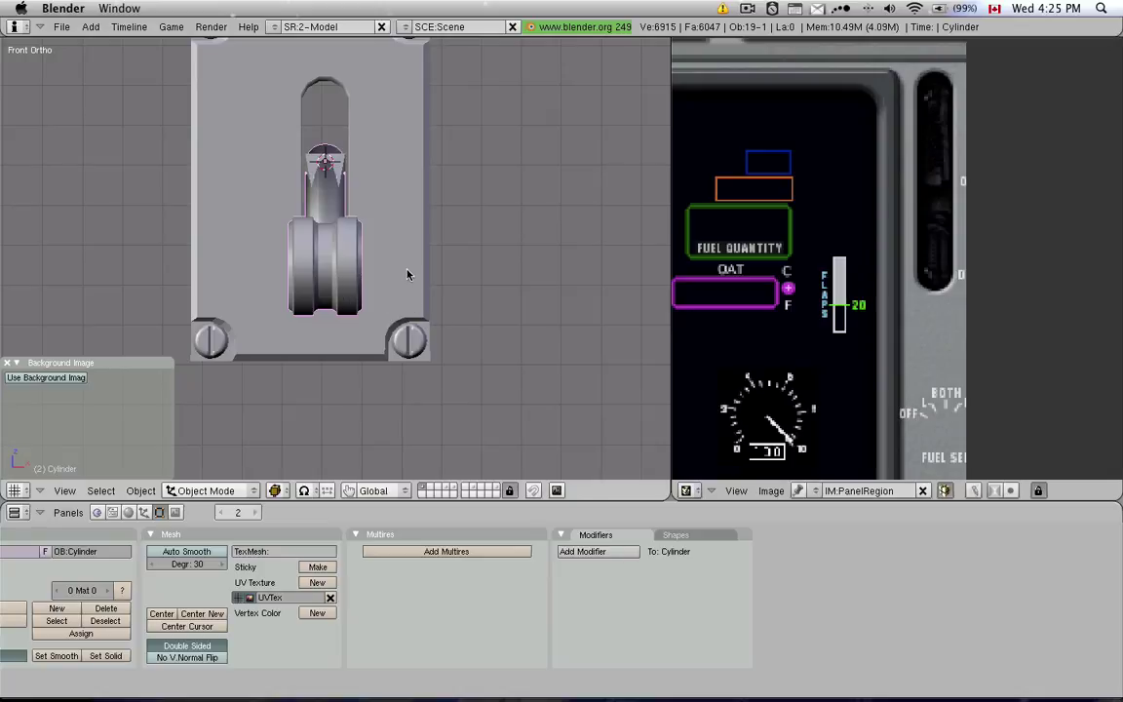
Step: Examine the lever and its mounting plate from an angled view and from the right side
shift+middle_drag(360, 261, 322, 322)
key(KP_3)
key(1)
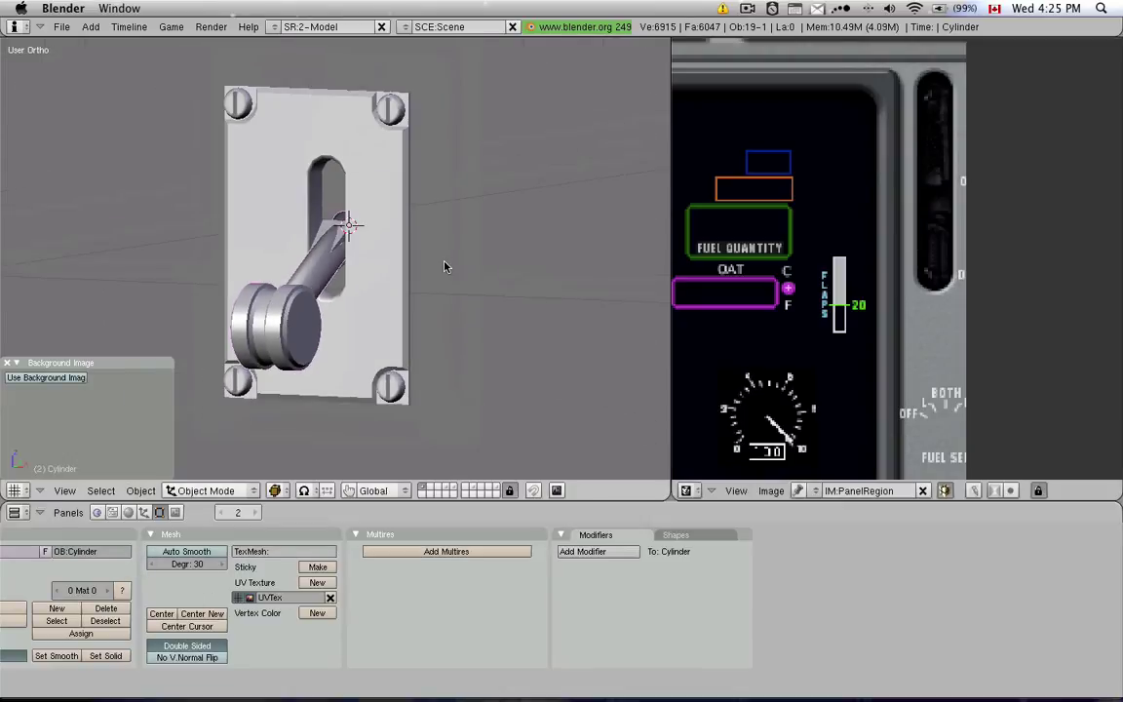
key(1)
key(3)
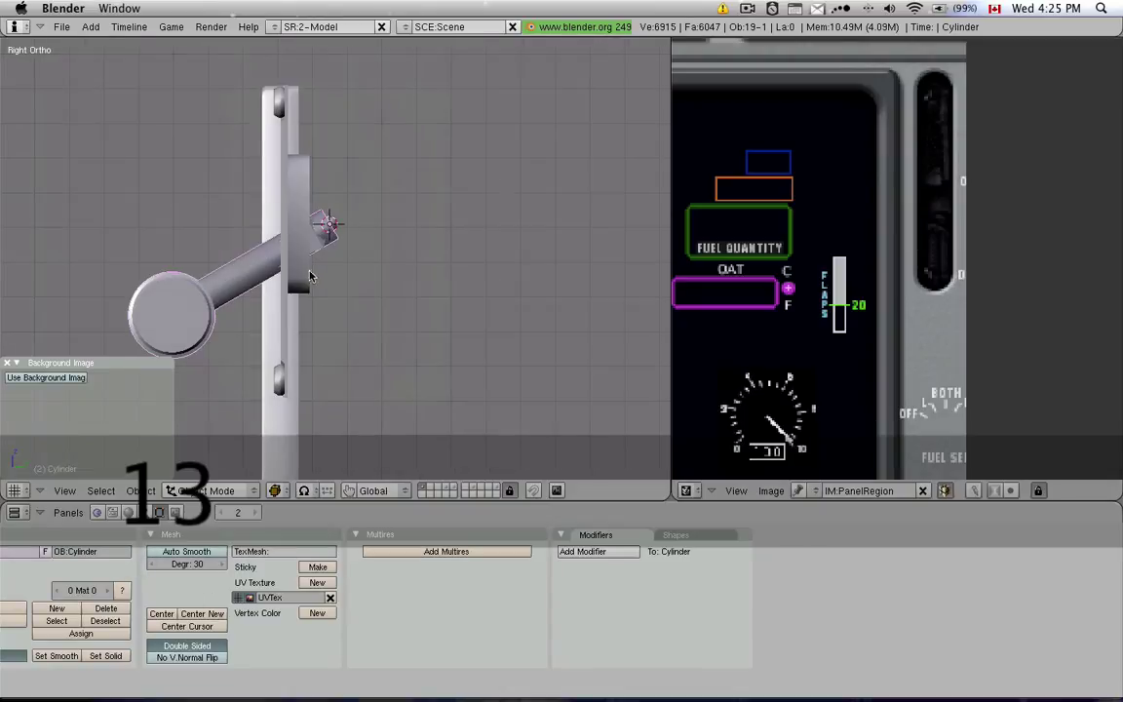
right_click(191, 290)
key(z)
scroll(190, 290, down, 1)
shift+middle_drag(251, 291, 287, 261)
shift+right_click(288, 261)
Step: Switch to Path Finder and open XPlane2Blender.html from the XPlane2Blender_309 folder inside X-Plane Non-Beta
key(super+Tab)
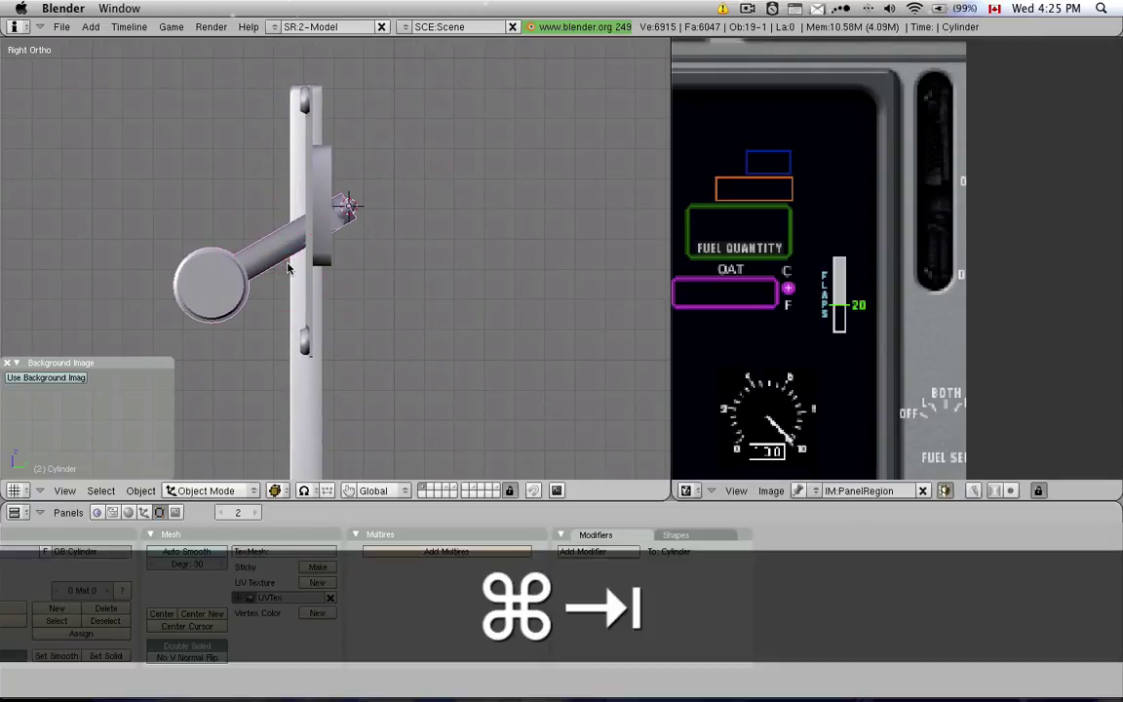
key(super+Tab)
click(220, 323)
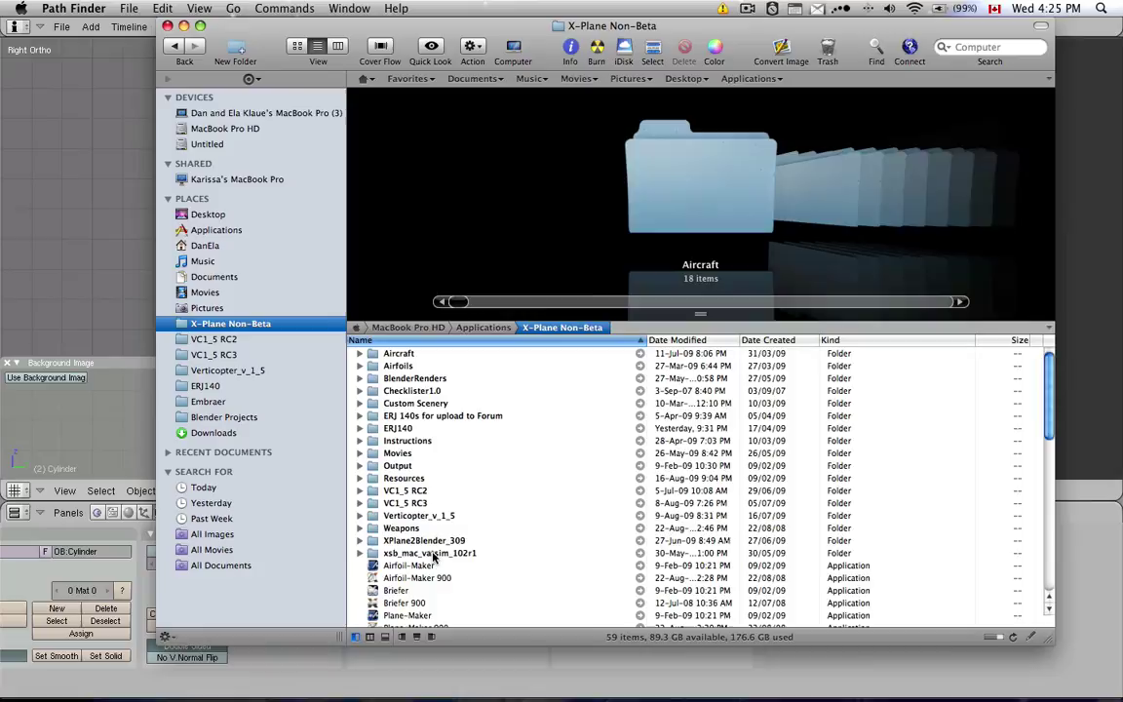
click(427, 541)
double_click(426, 542)
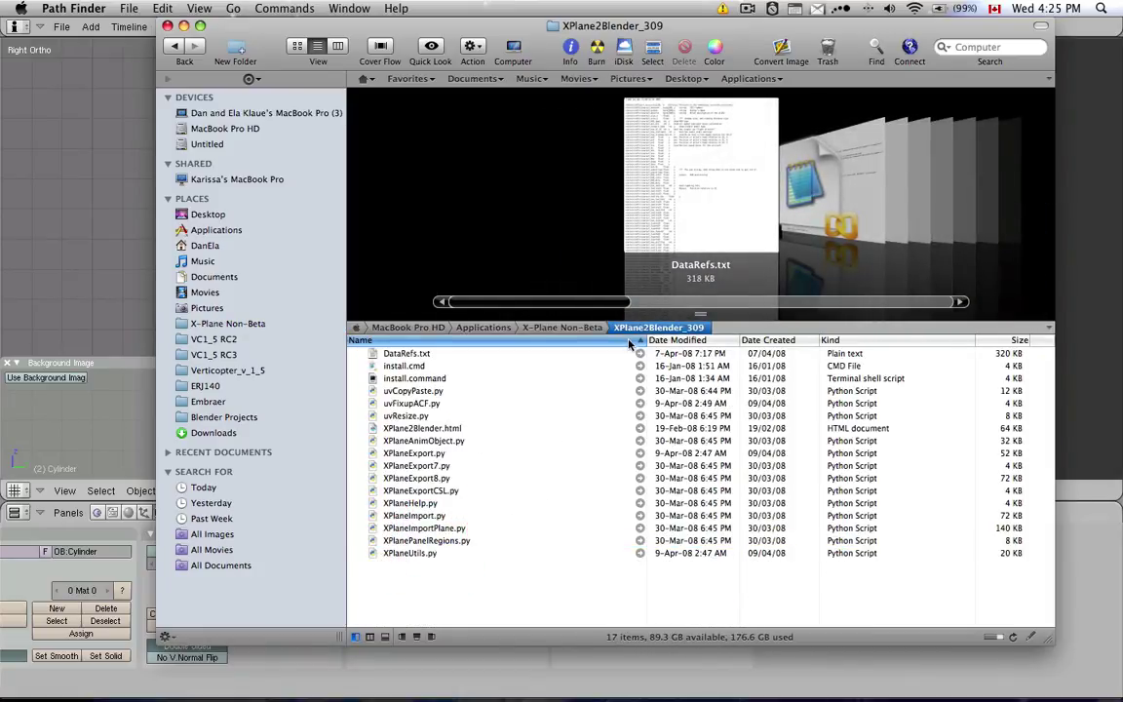
click(378, 355)
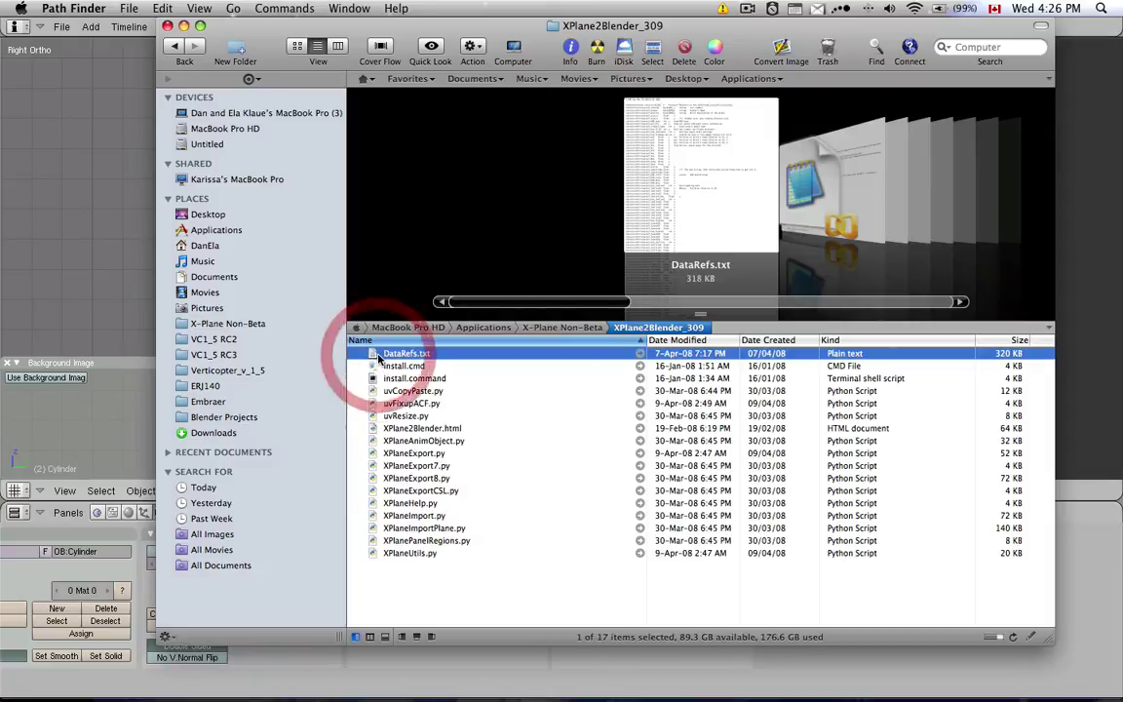
double_click(426, 429)
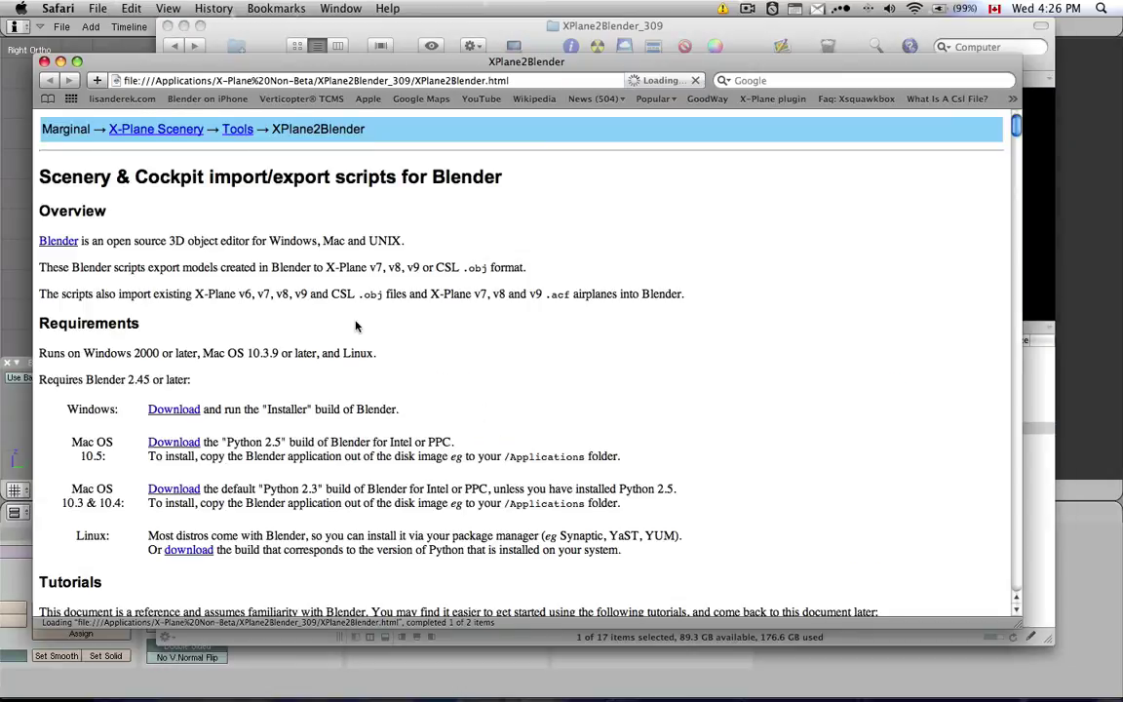
Step: Find the v8/v9 Animation section of the XPlane2Blender documentation and follow its link to the simulator dataref list
scroll(356, 292, down, 20)
scroll(358, 345, down, 20)
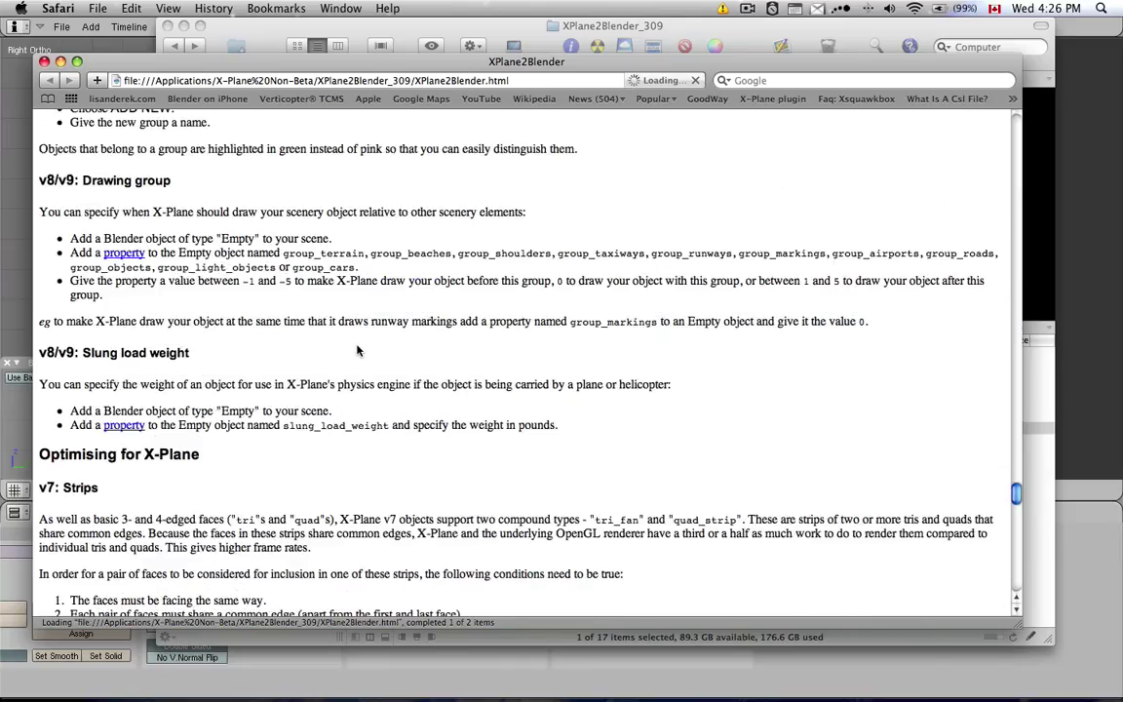
scroll(358, 351, up, 20)
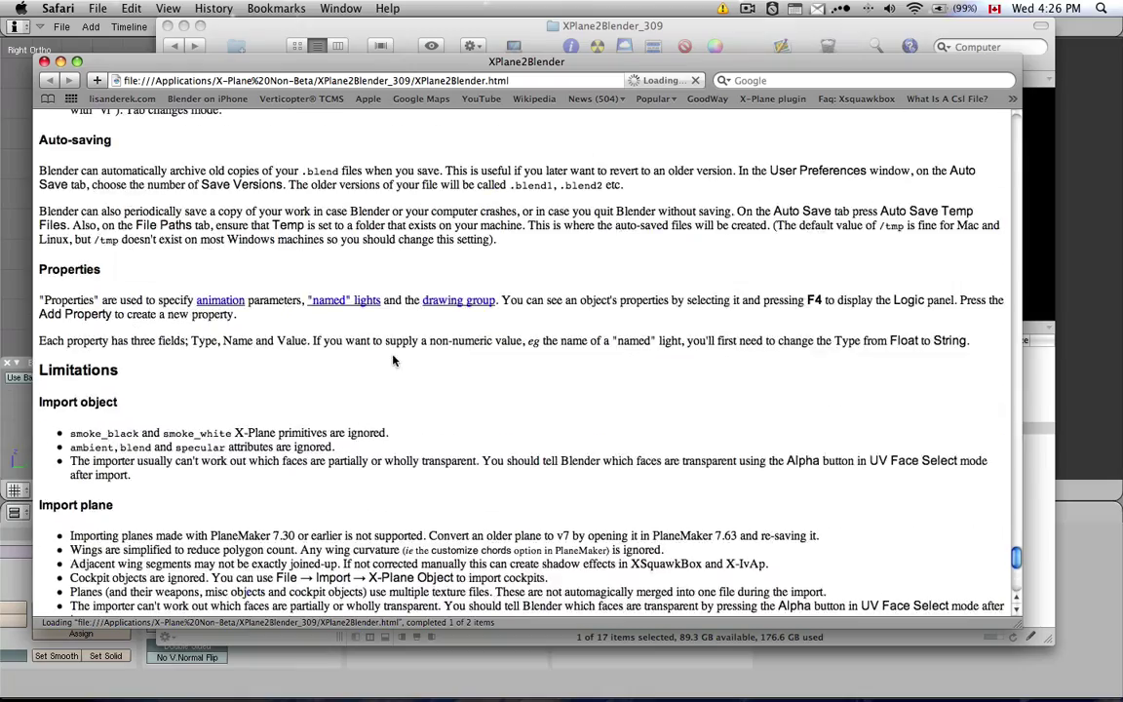
scroll(414, 371, up, 20)
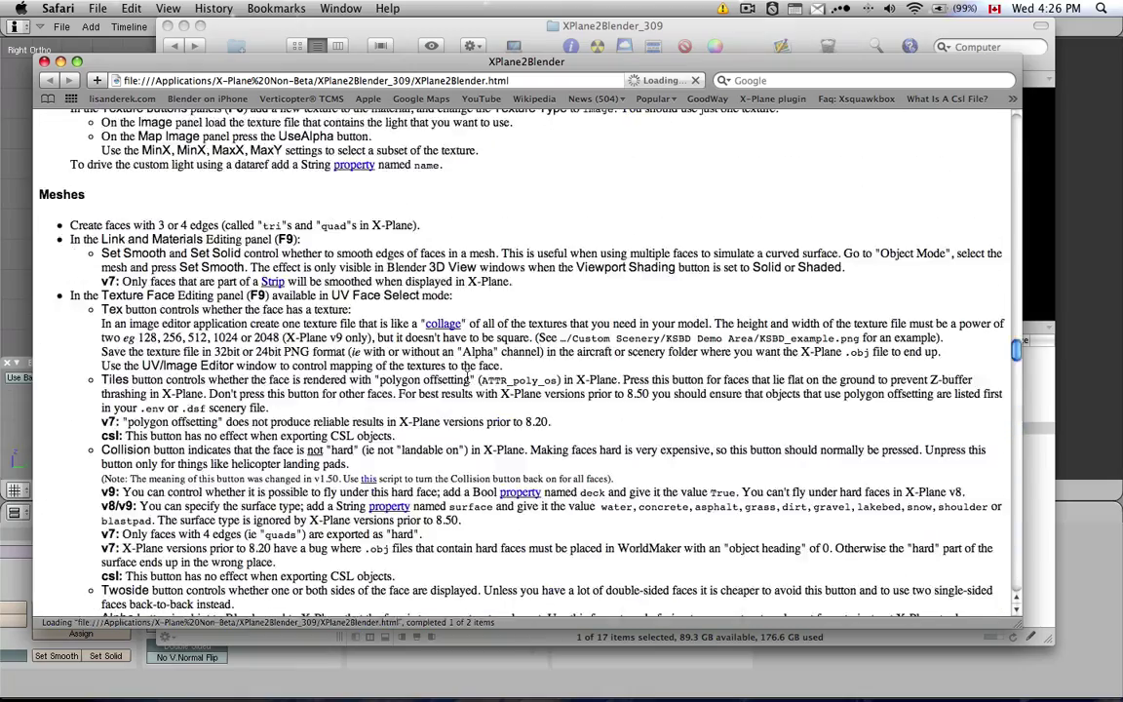
scroll(465, 379, up, 20)
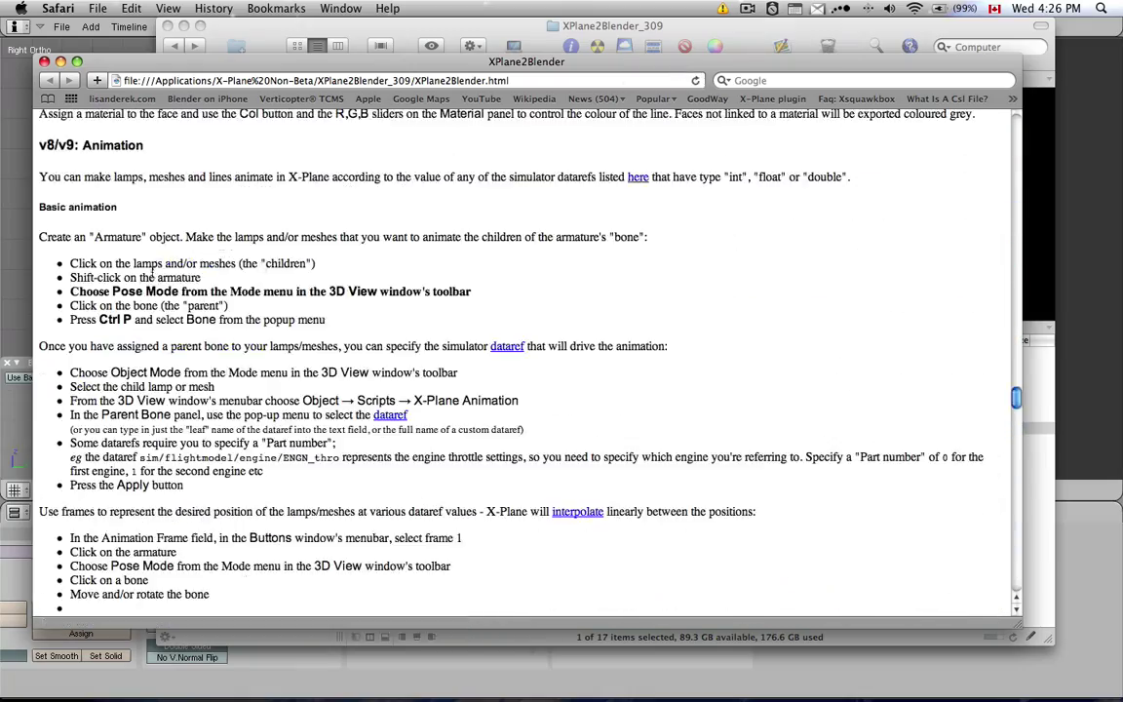
click(505, 346)
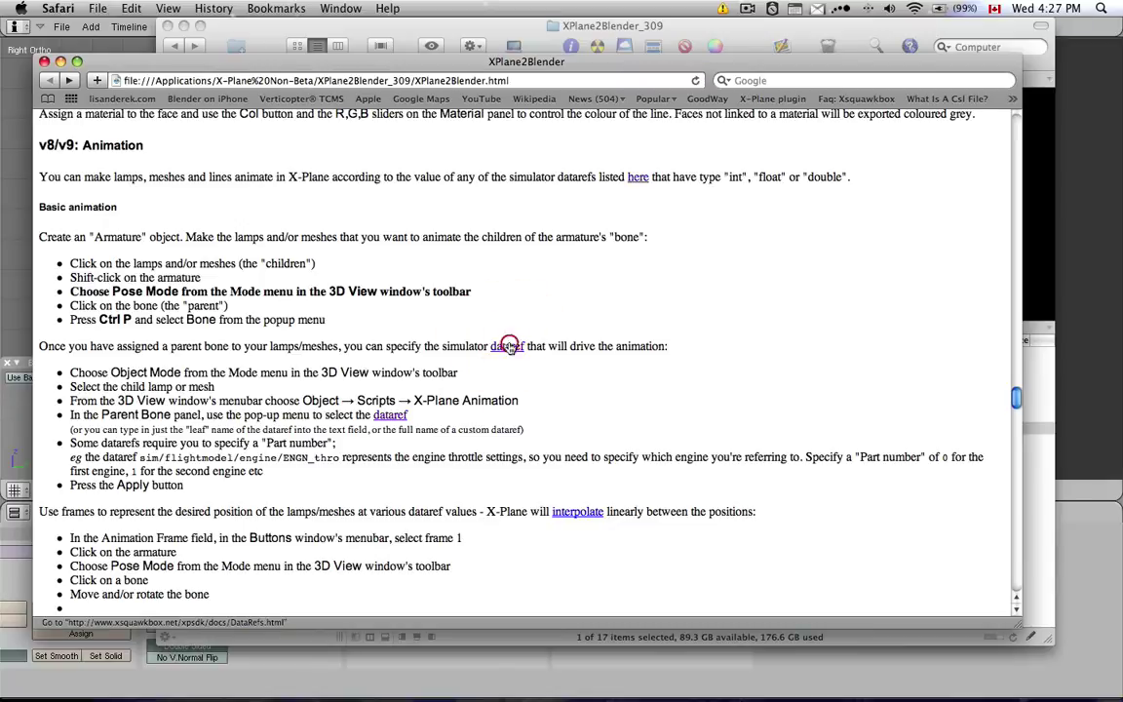
Step: Examine the DataRefs page's xsquawkbox.net address and browse the aircraft datarefs it lists
scroll(597, 343, down, 20)
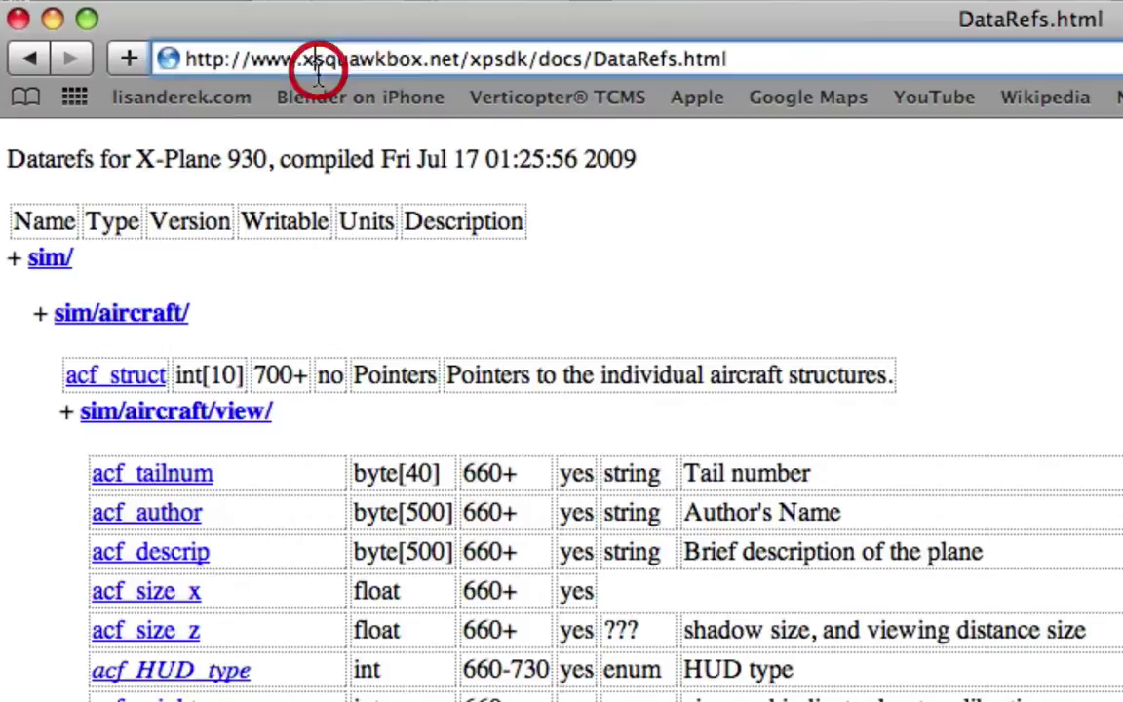
double_click(187, 84)
click(232, 79)
double_click(409, 58)
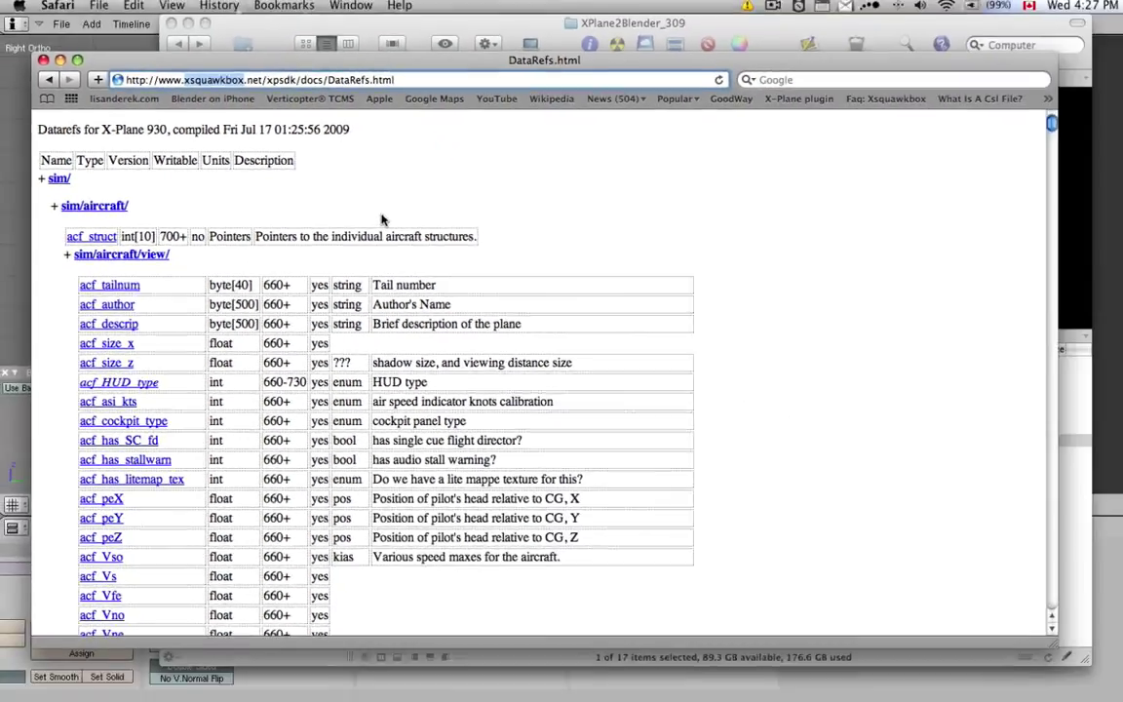
click(700, 298)
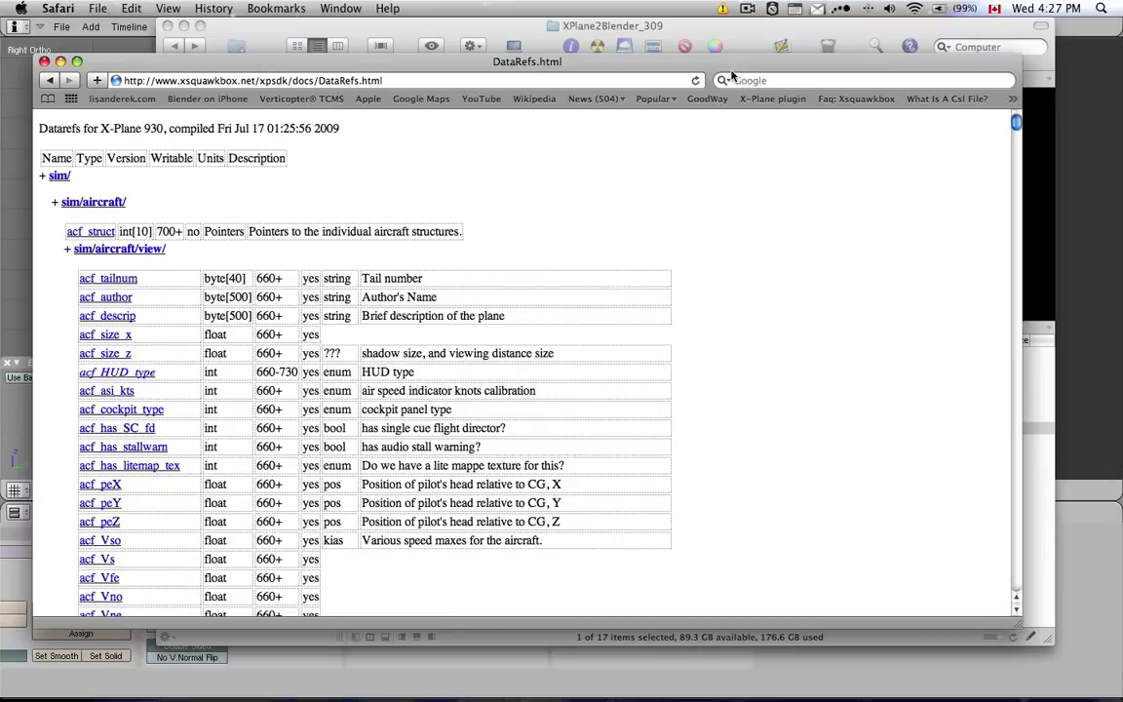
drag(730, 66, 723, 47)
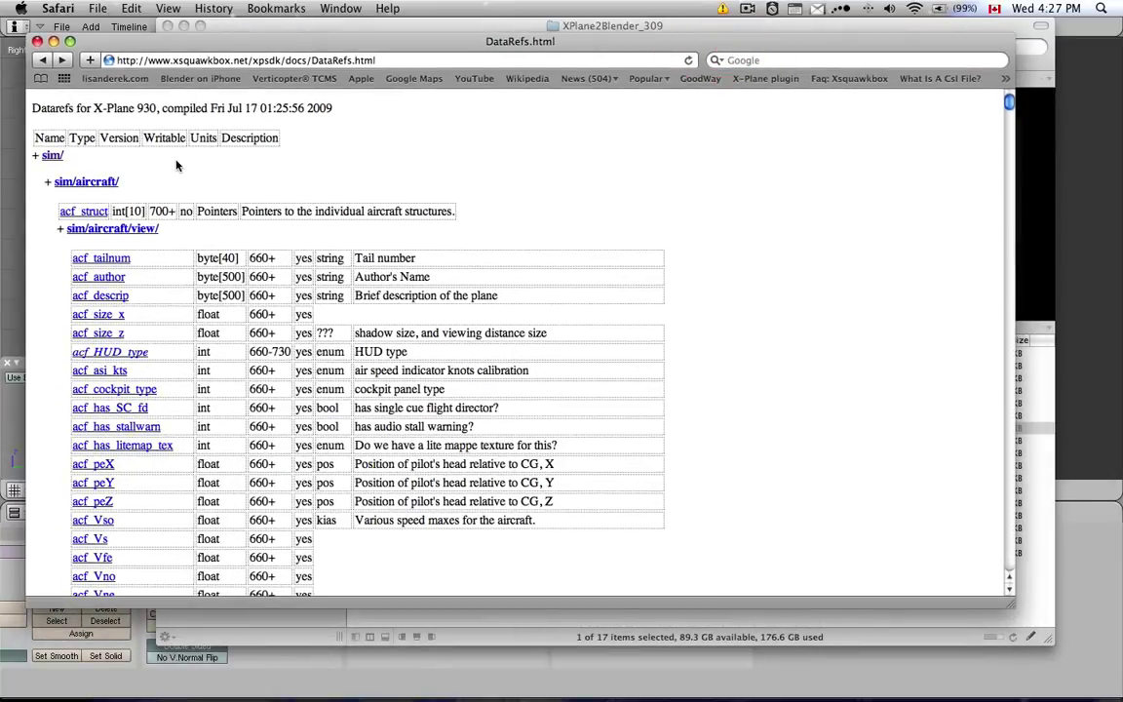
scroll(107, 141, down, 3)
scroll(107, 136, down, 20)
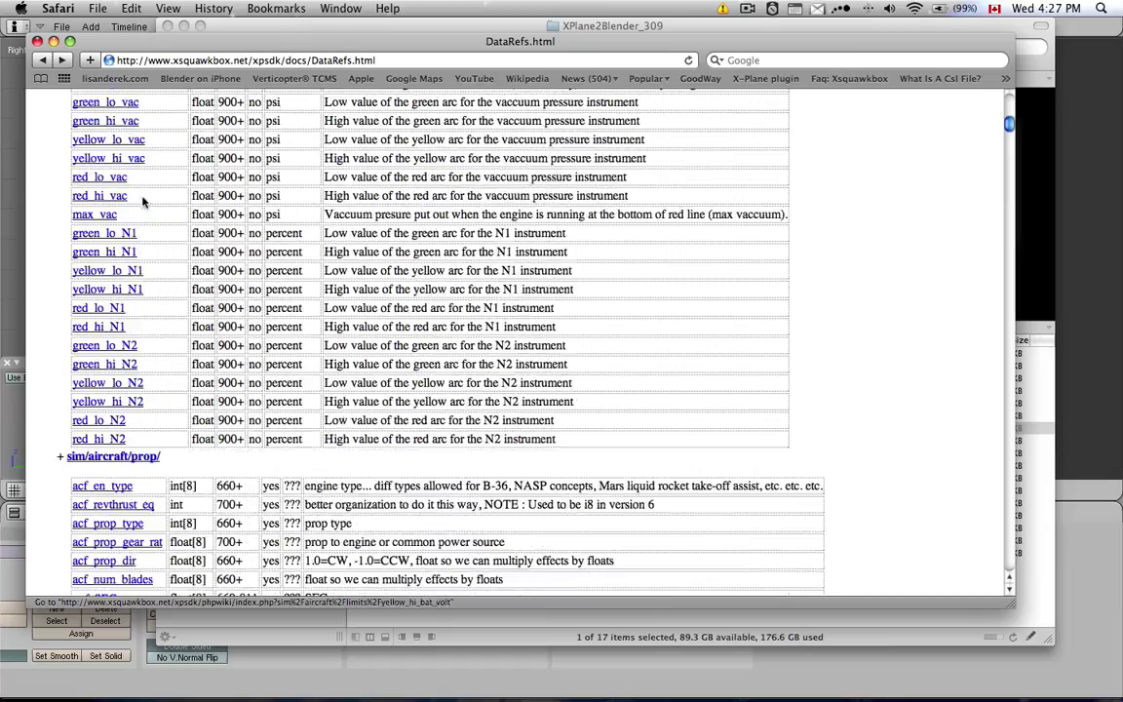
scroll(168, 220, up, 5)
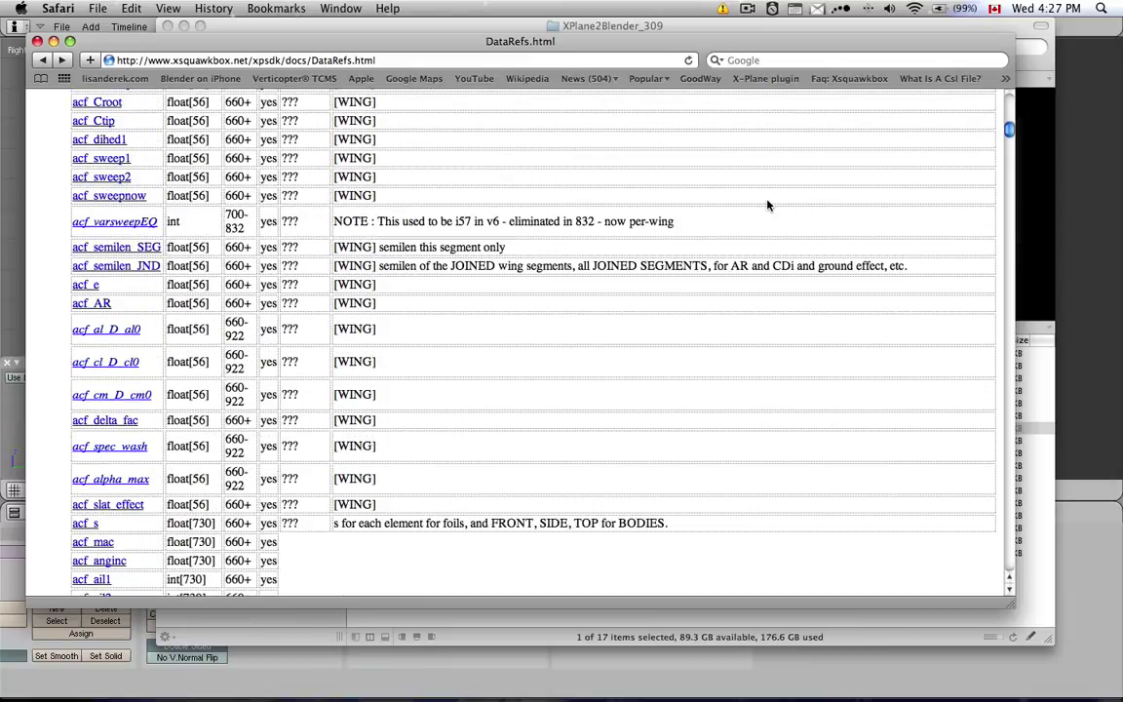
Step: Search the DataRefs page for "thrust vector" and look through the entries around the matches
key(super)
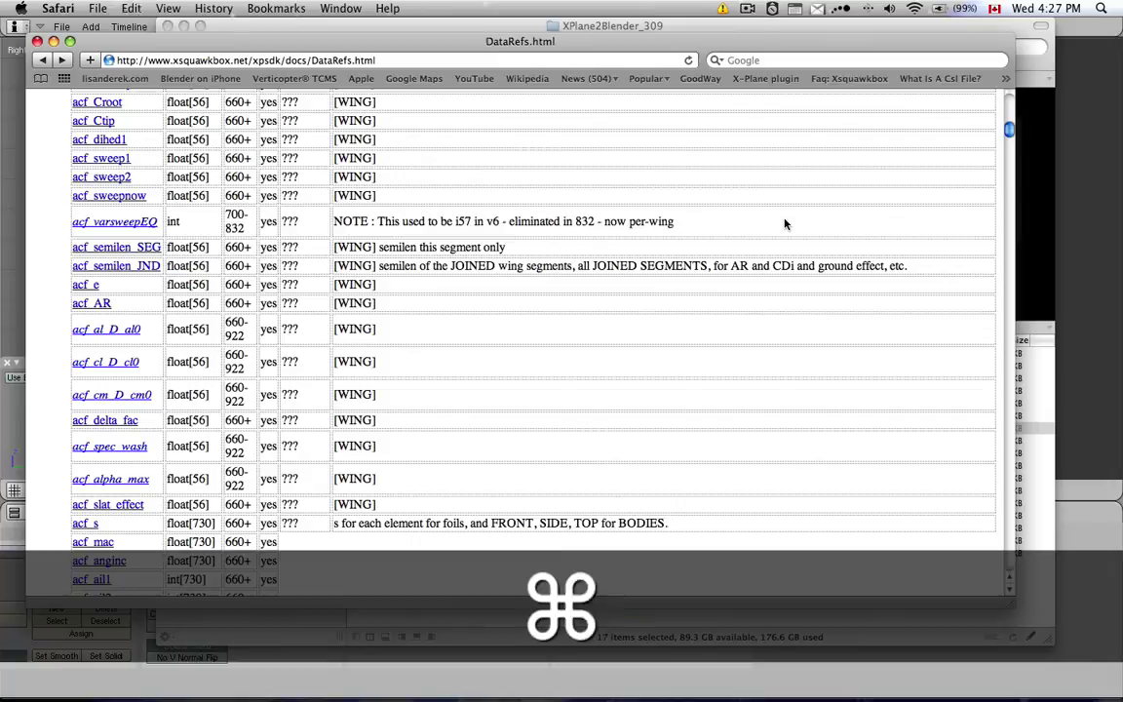
key(super+f)
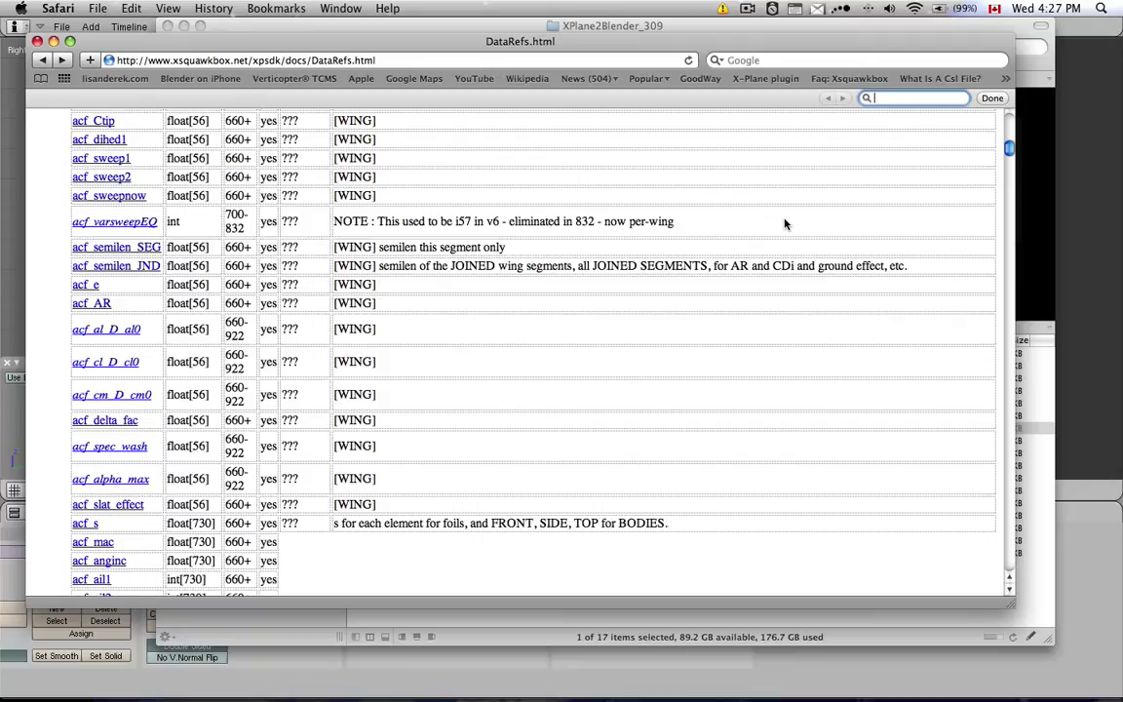
text(thrust)
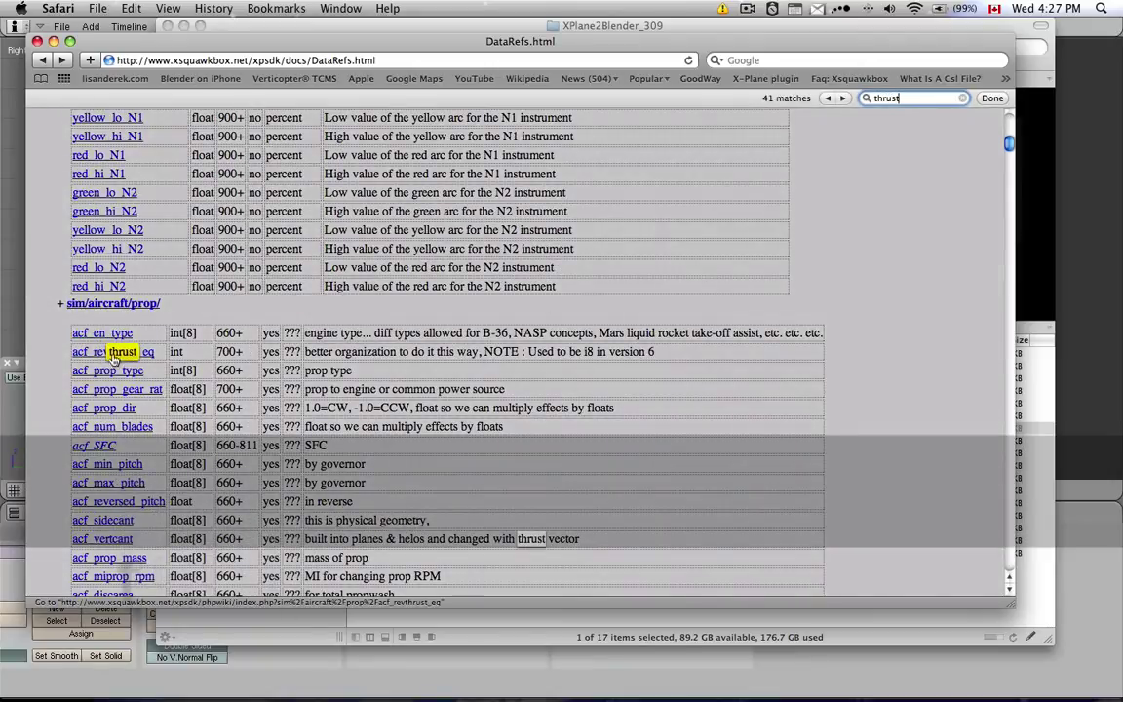
text( vec)
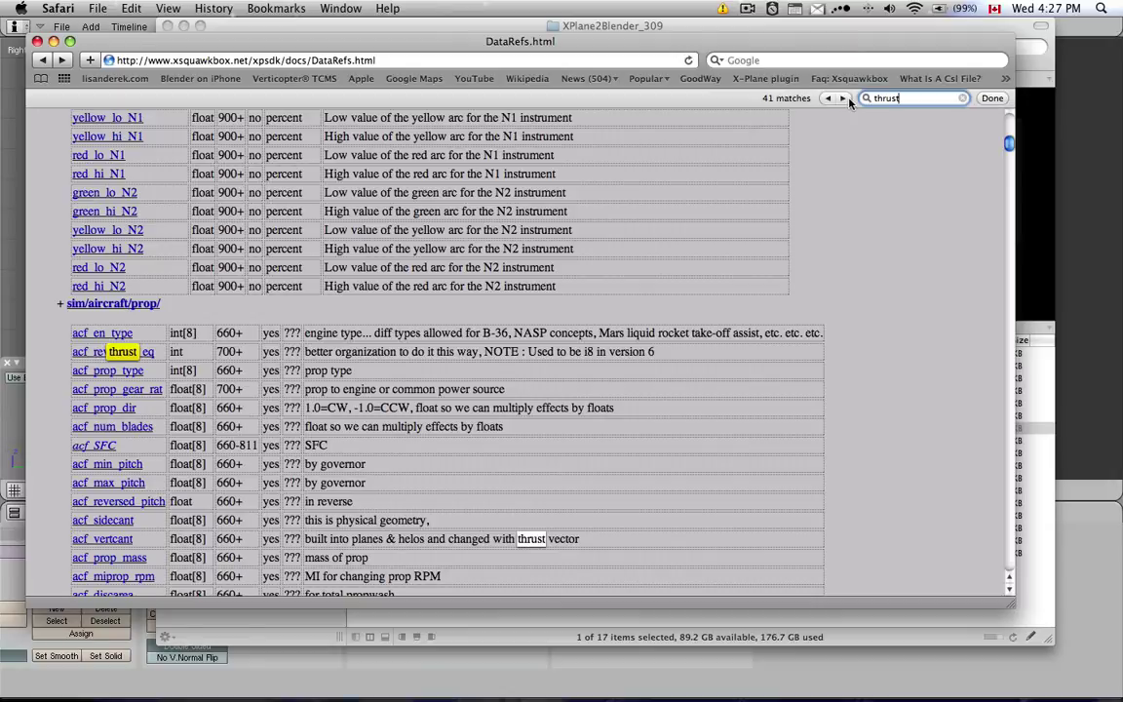
text(tor)
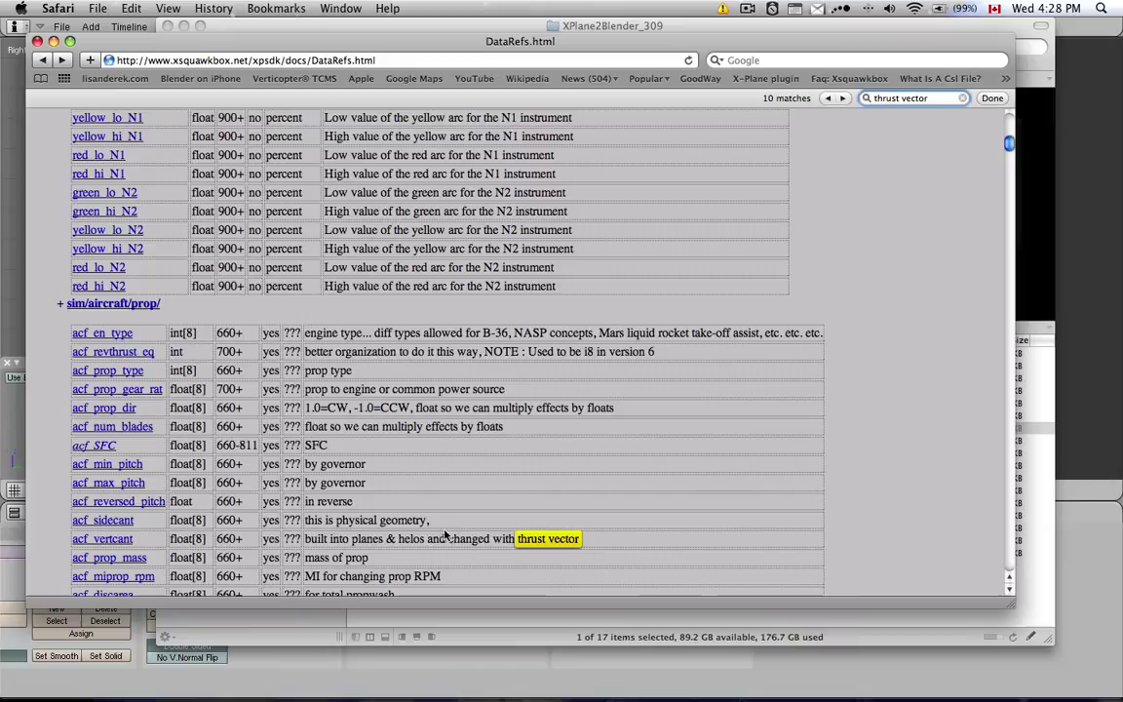
scroll(445, 536, down, 10)
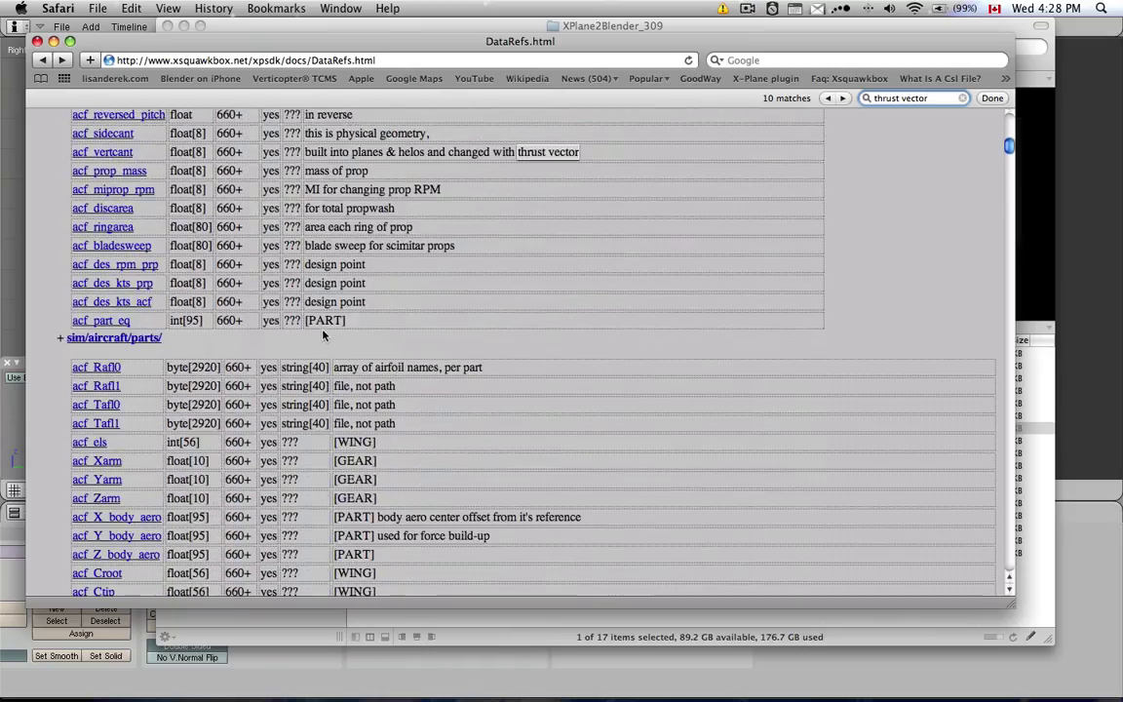
scroll(324, 341, down, 20)
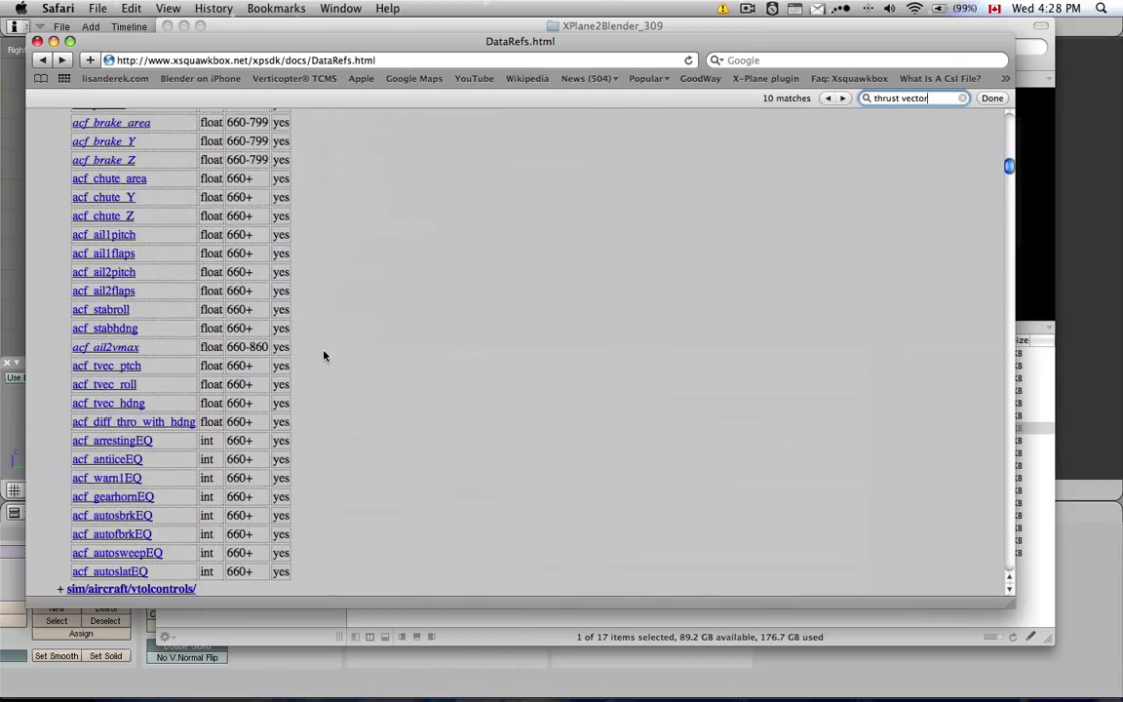
Step: Switch back to Blender and change the UV/Image Editor showing PanelRegion to a Scripts Window
key(super+Tab)
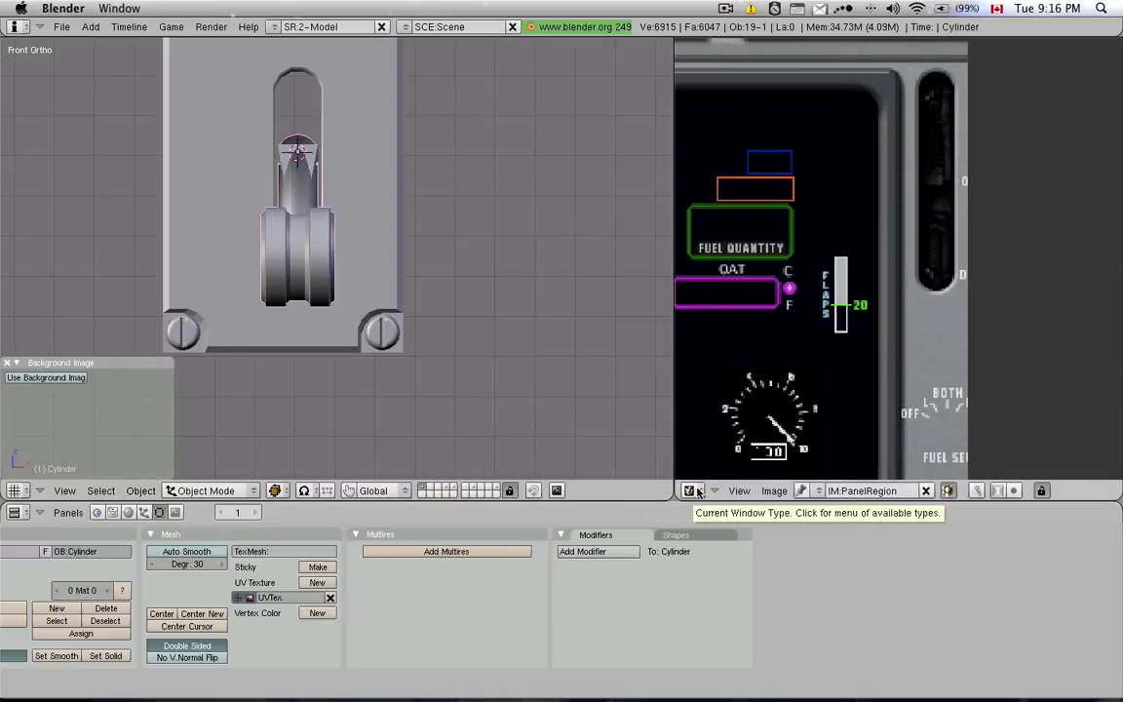
click(688, 490)
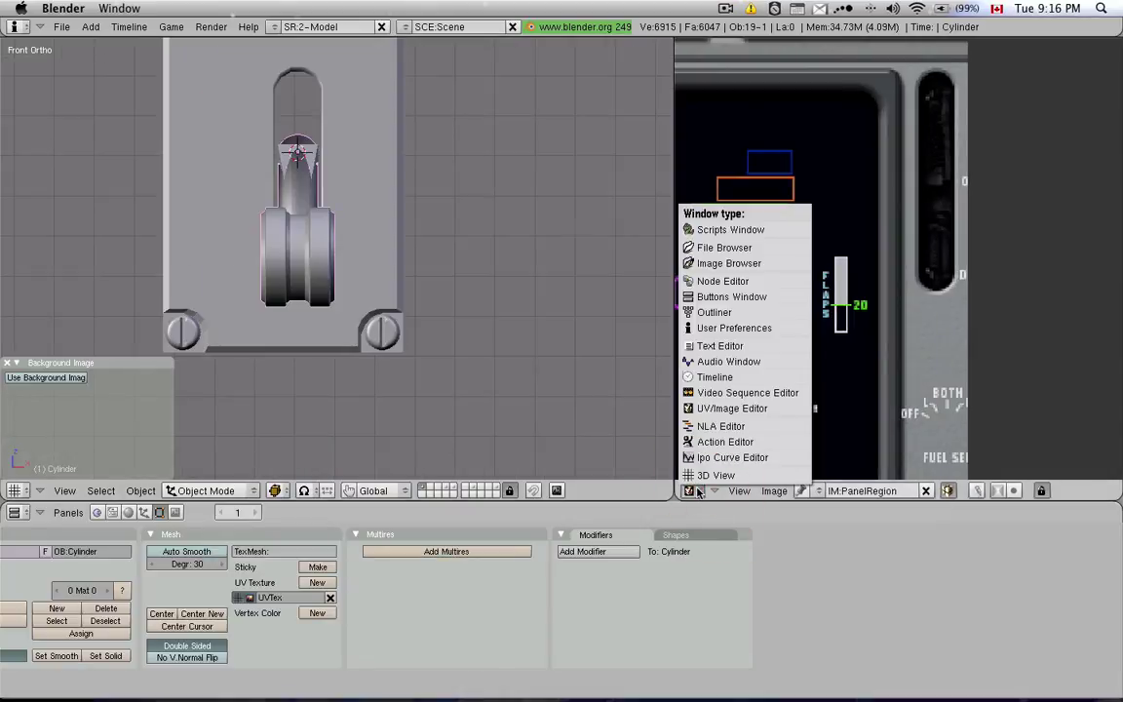
click(710, 231)
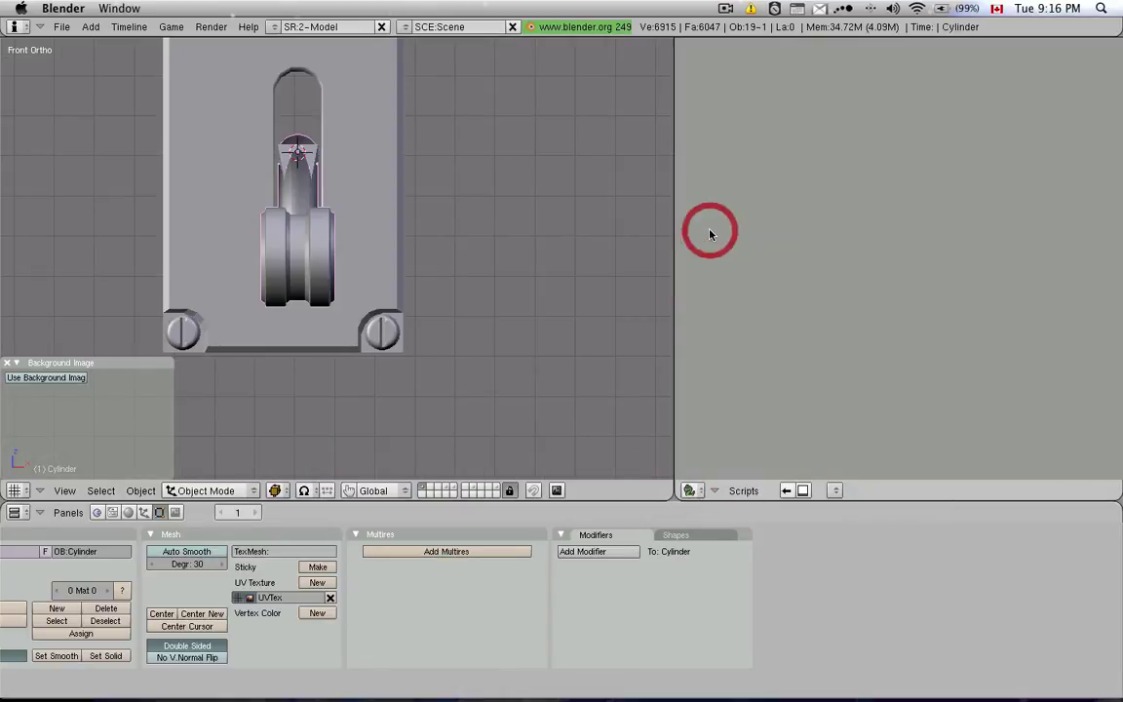
Step: Select the lever's parented cylinder and run the X-Plane Animation object script
click(745, 490)
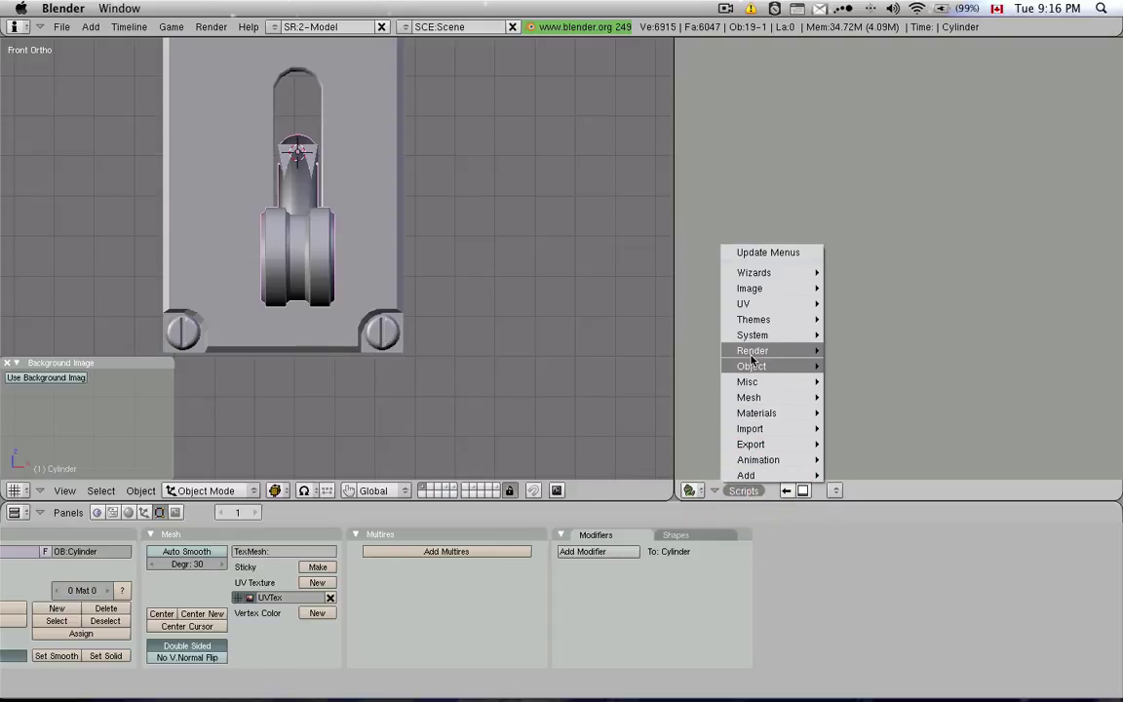
mouse_move(770, 367)
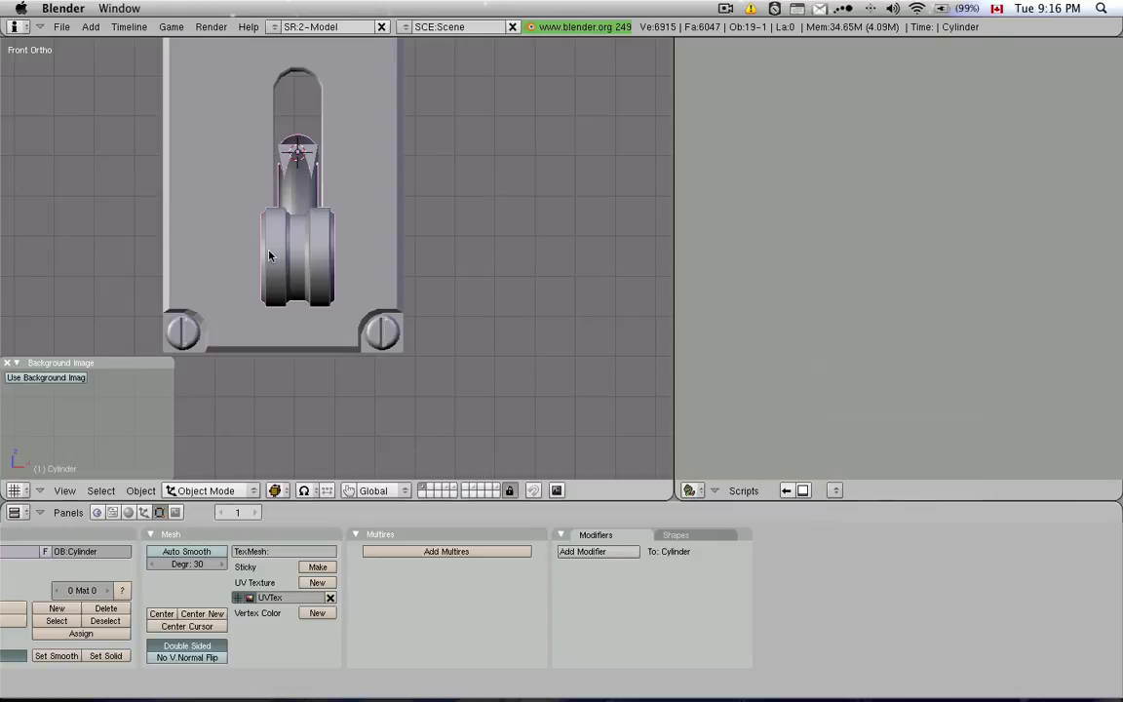
right_click(311, 160)
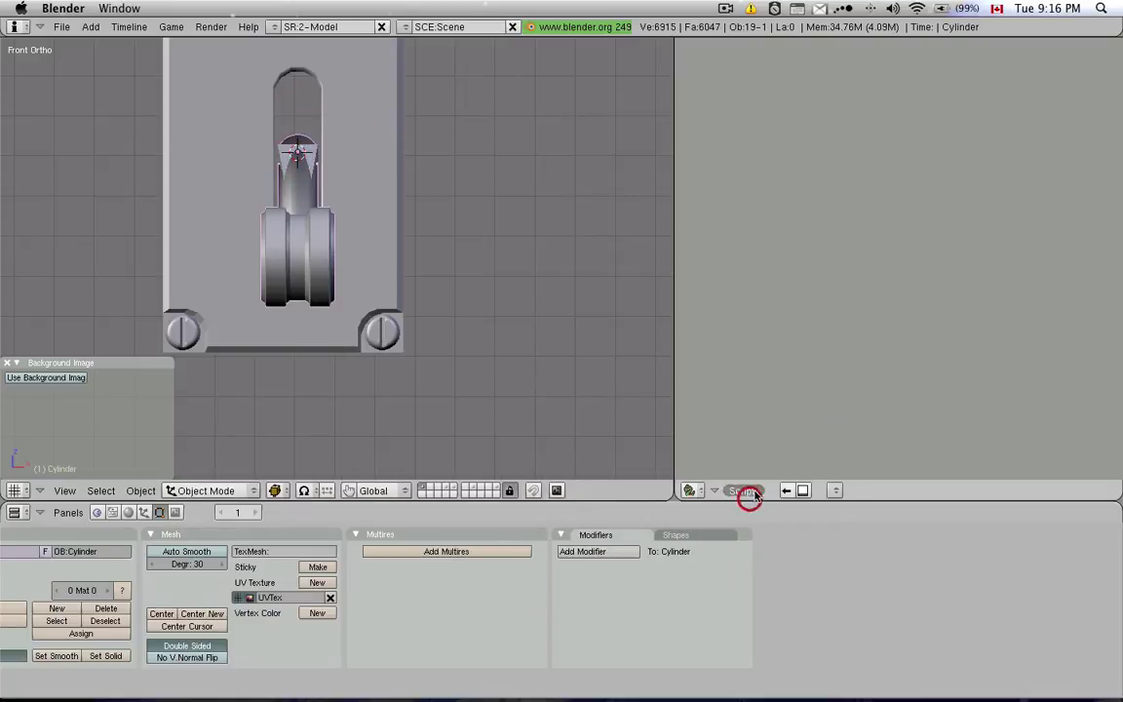
click(749, 491)
mouse_move(764, 366)
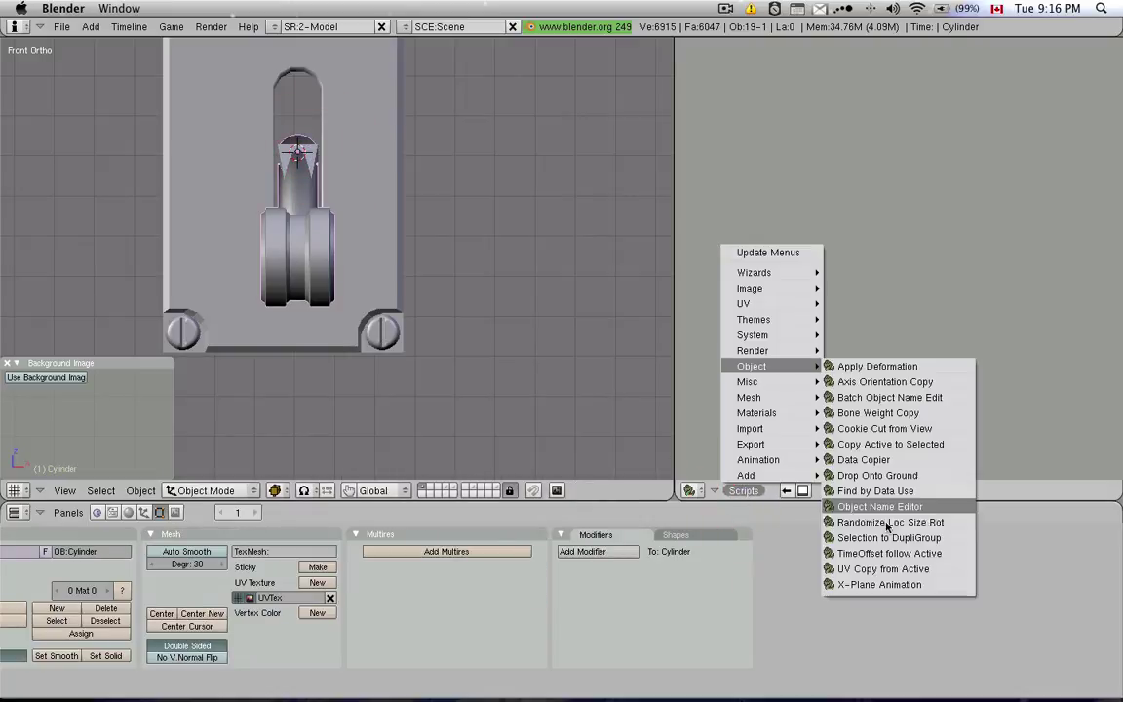
click(878, 583)
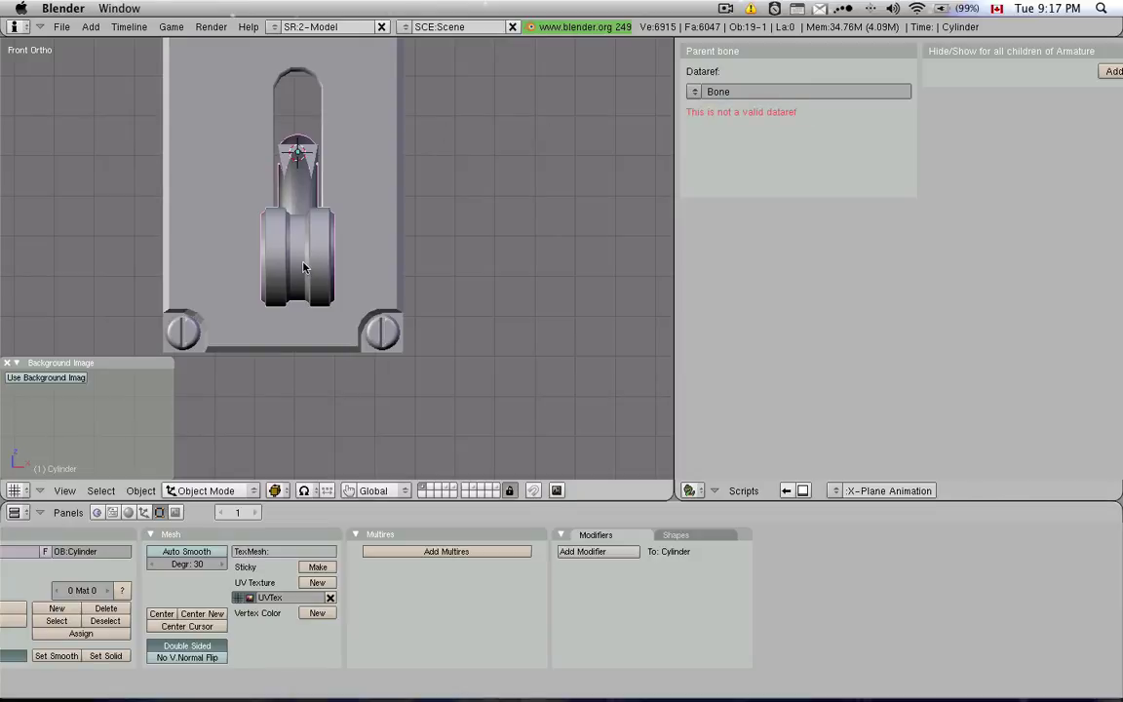
Step: Assign the dataref sim/aircraft/gear/acf_gear_retract to the lever's parent bone, check the lever's pose at frame 2, and apply the settings
click(694, 93)
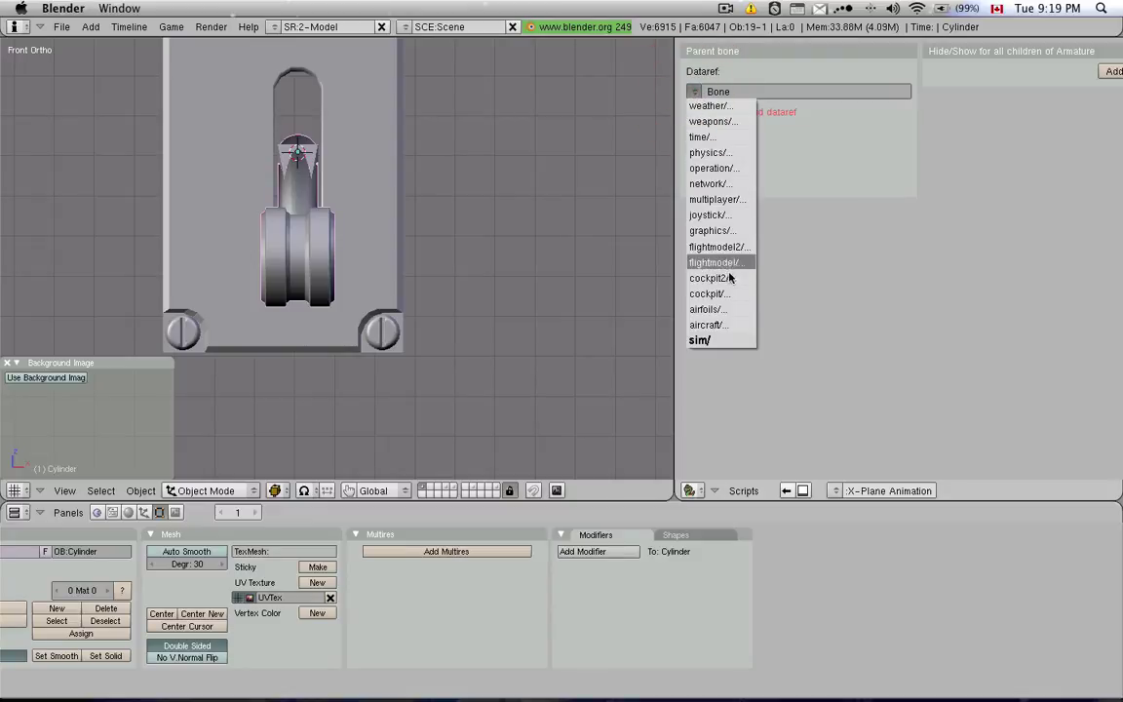
click(727, 326)
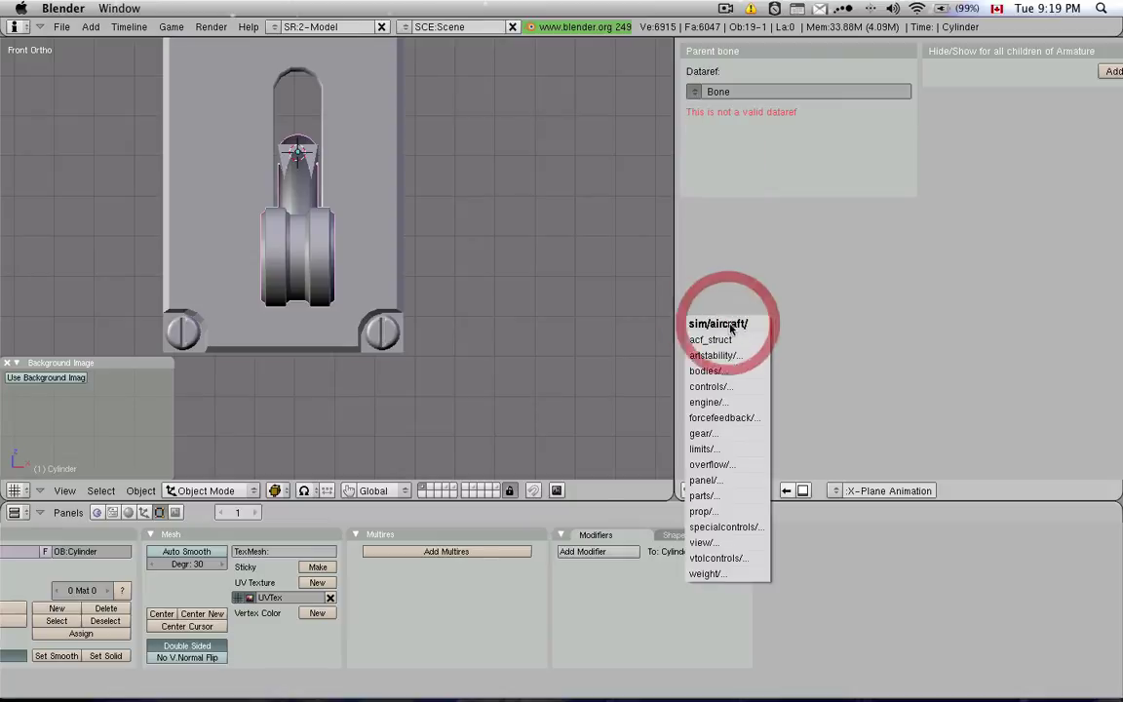
click(732, 433)
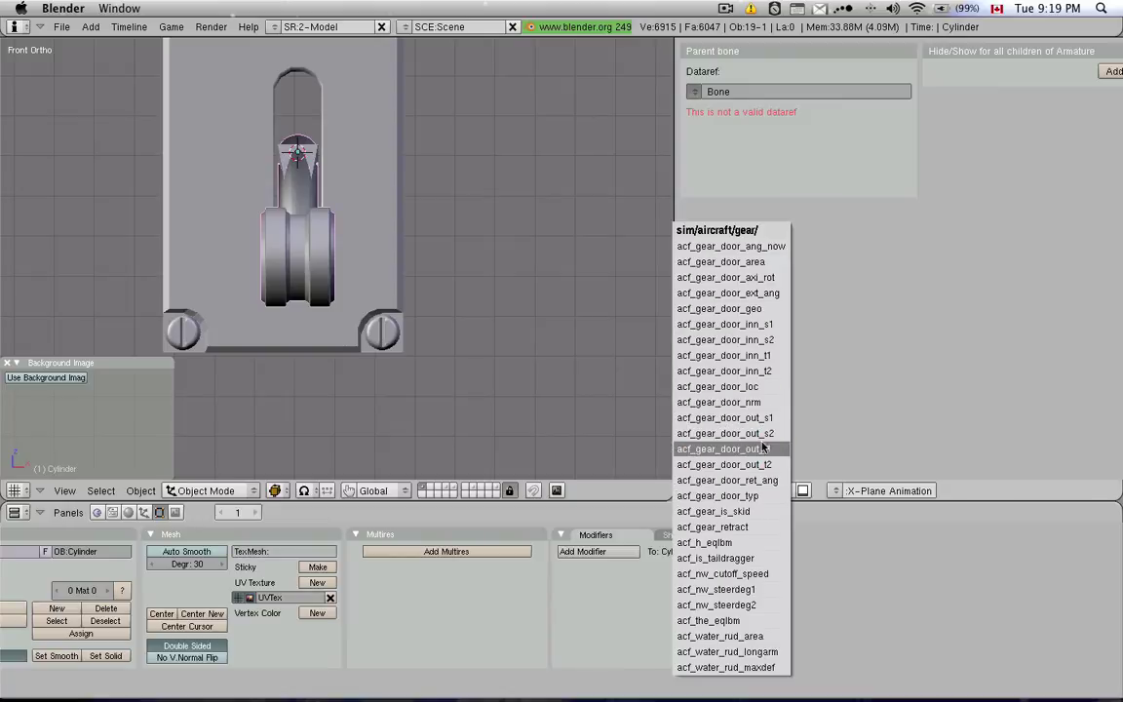
click(739, 526)
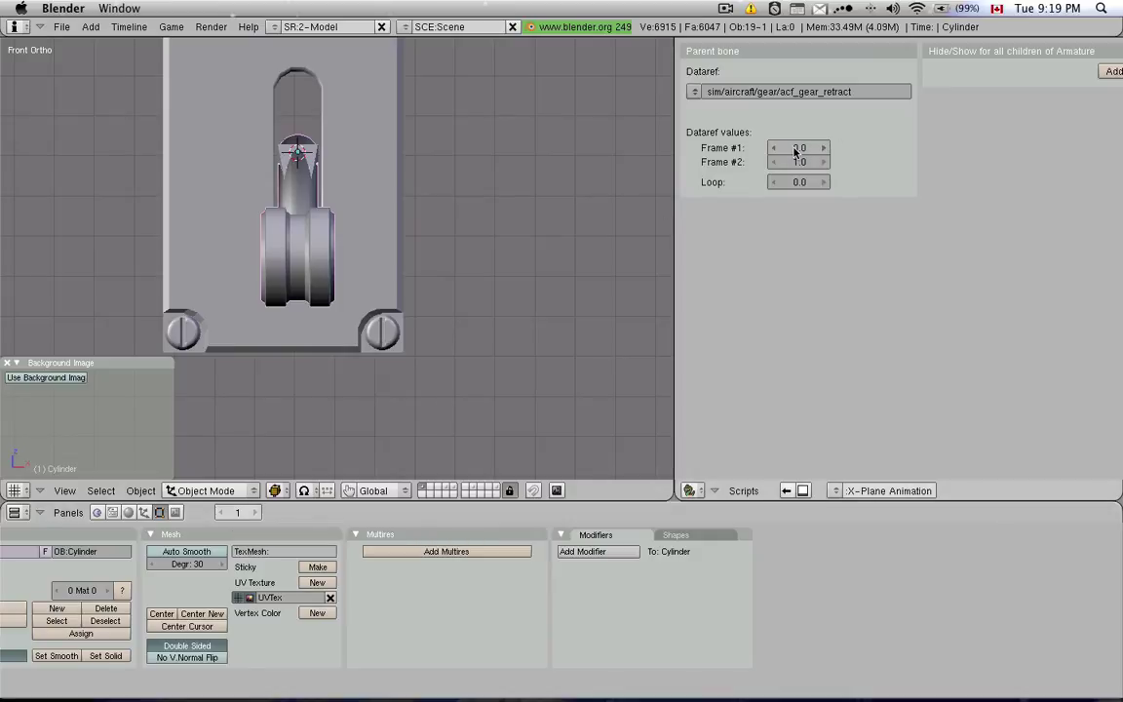
key(Right)
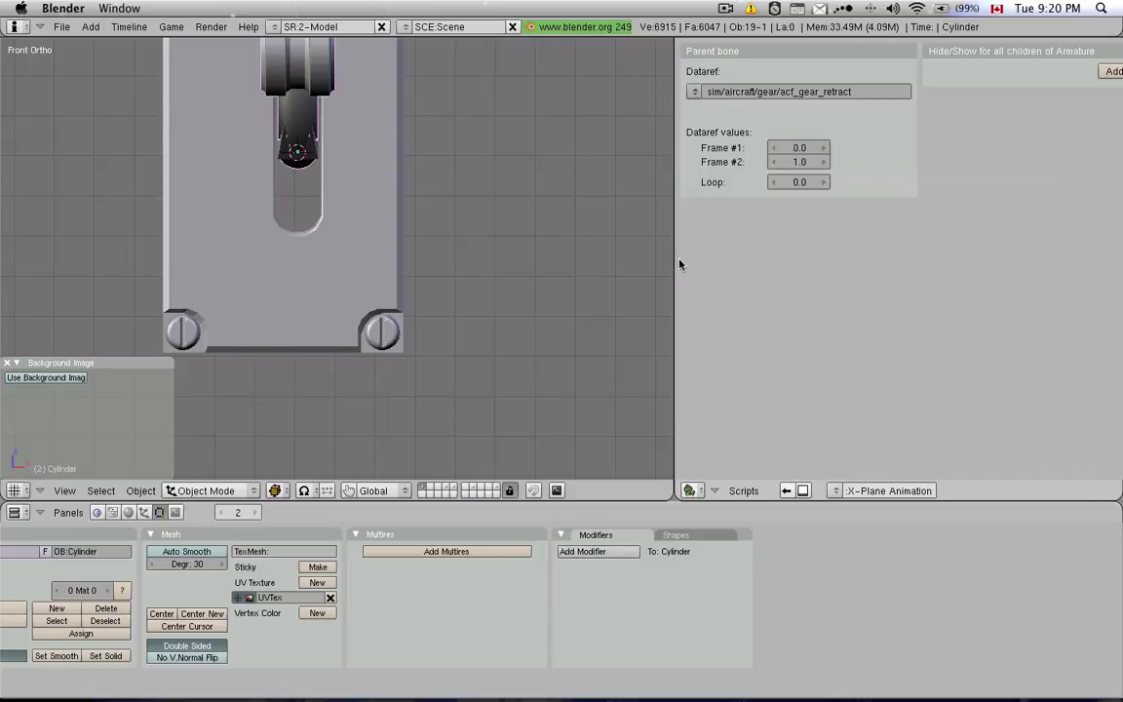
drag(674, 271, 537, 284)
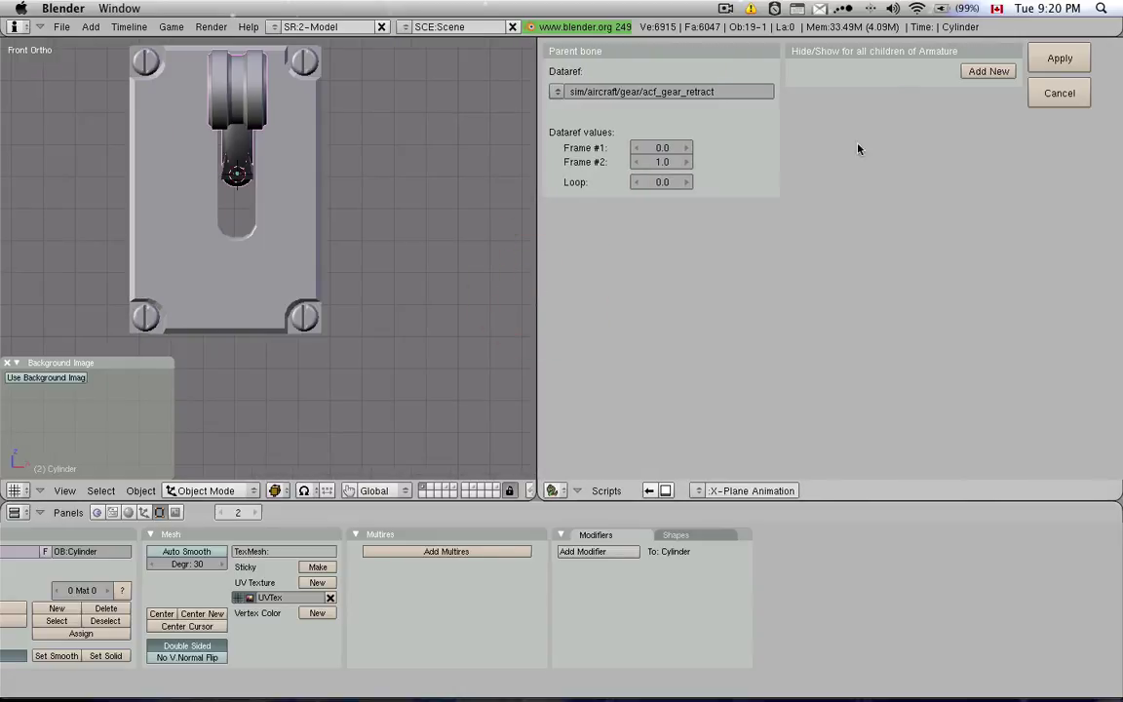
click(1048, 65)
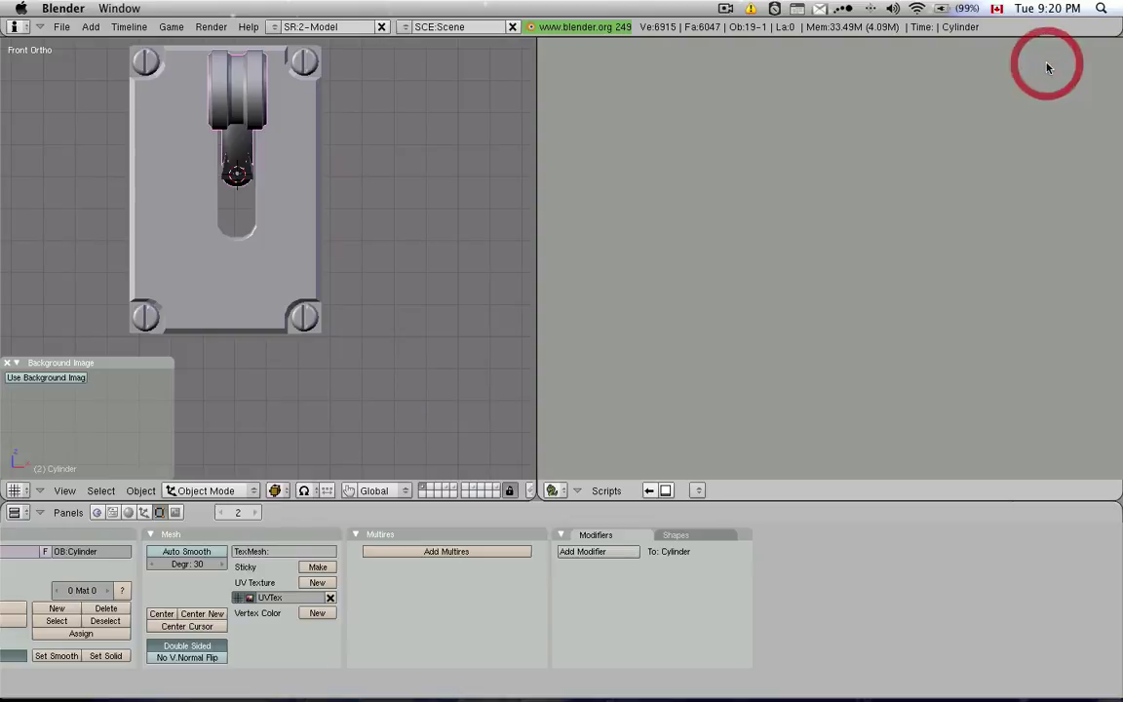
Step: Export the lever model as an X-Plane v8/v9 Object (.obj)
click(606, 491)
mouse_move(616, 444)
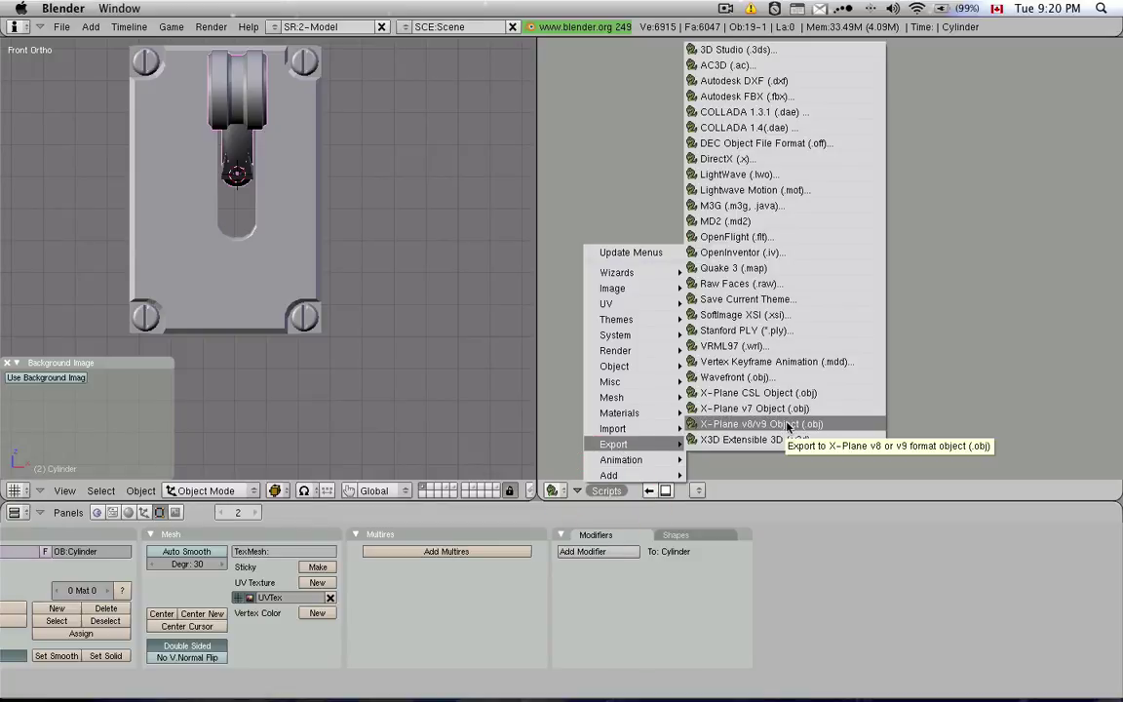
click(788, 426)
click(686, 404)
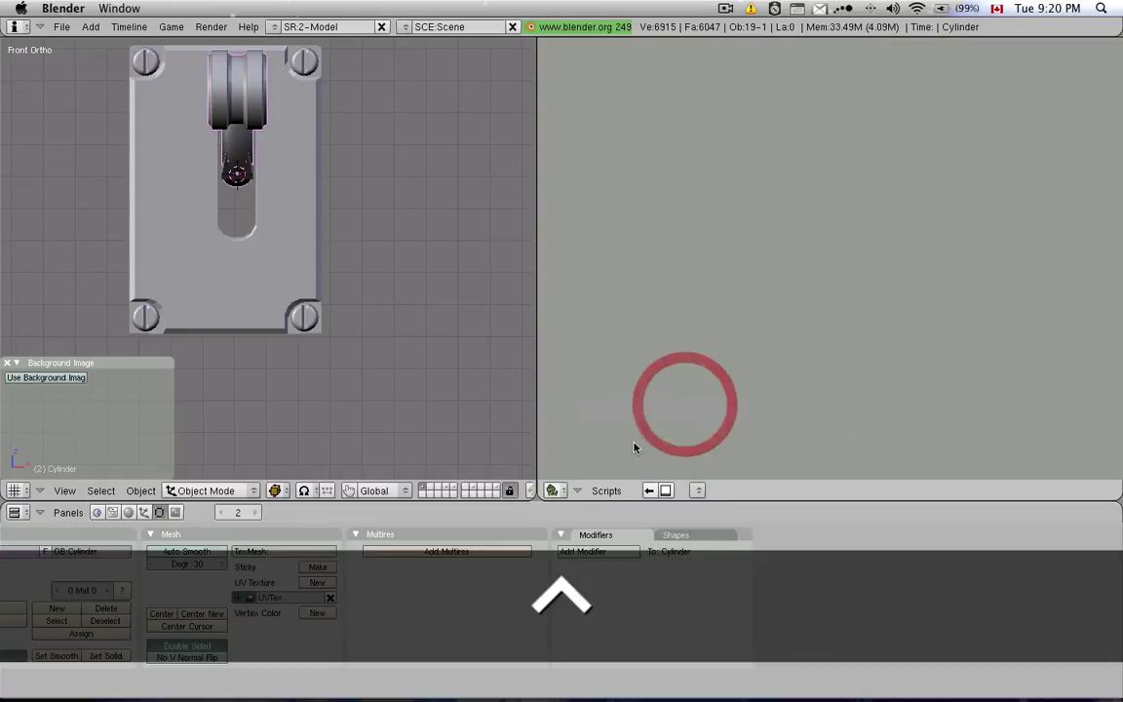
click(610, 490)
mouse_move(616, 445)
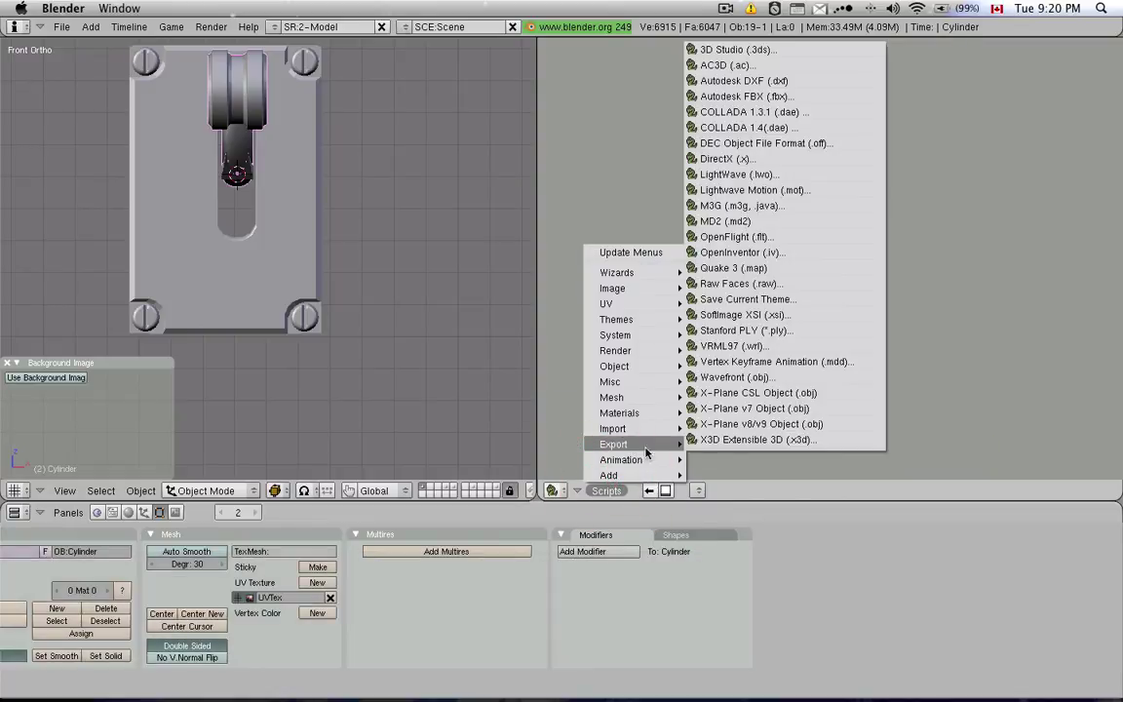
click(770, 426)
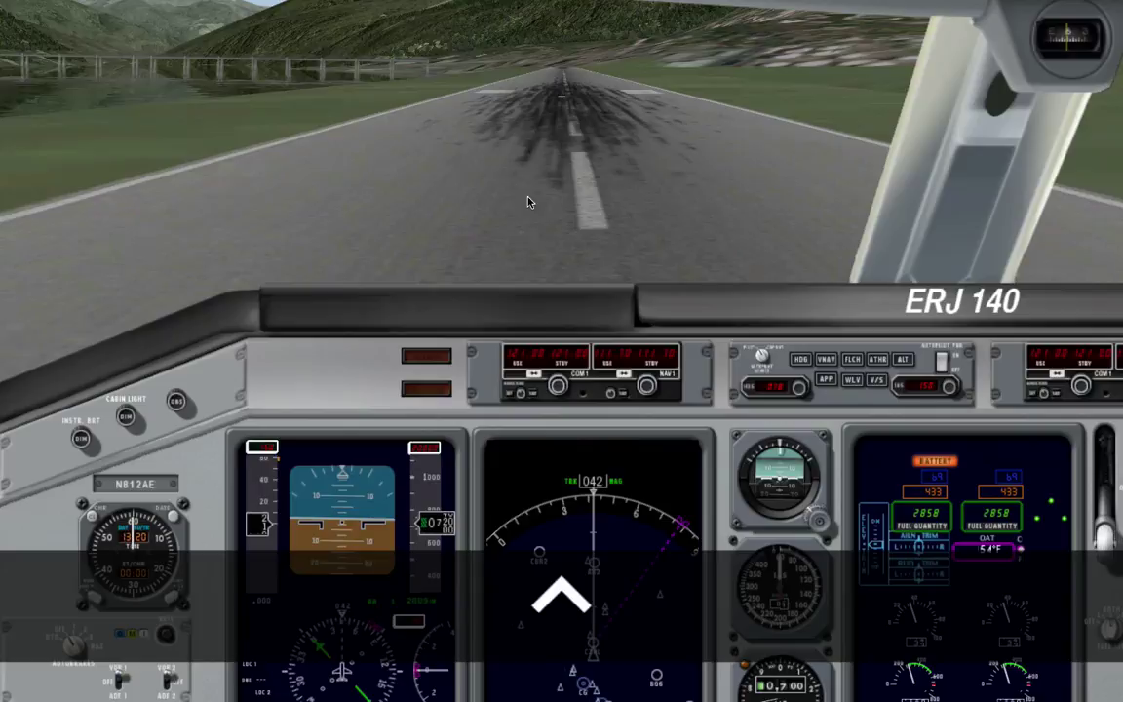
Step: Switch to X-Plane, bring the lever into view in the 3D cockpit, and try to operate it on the ground
key(w)
right_drag(566, 99, 678, 123)
key(equal)
key(e)
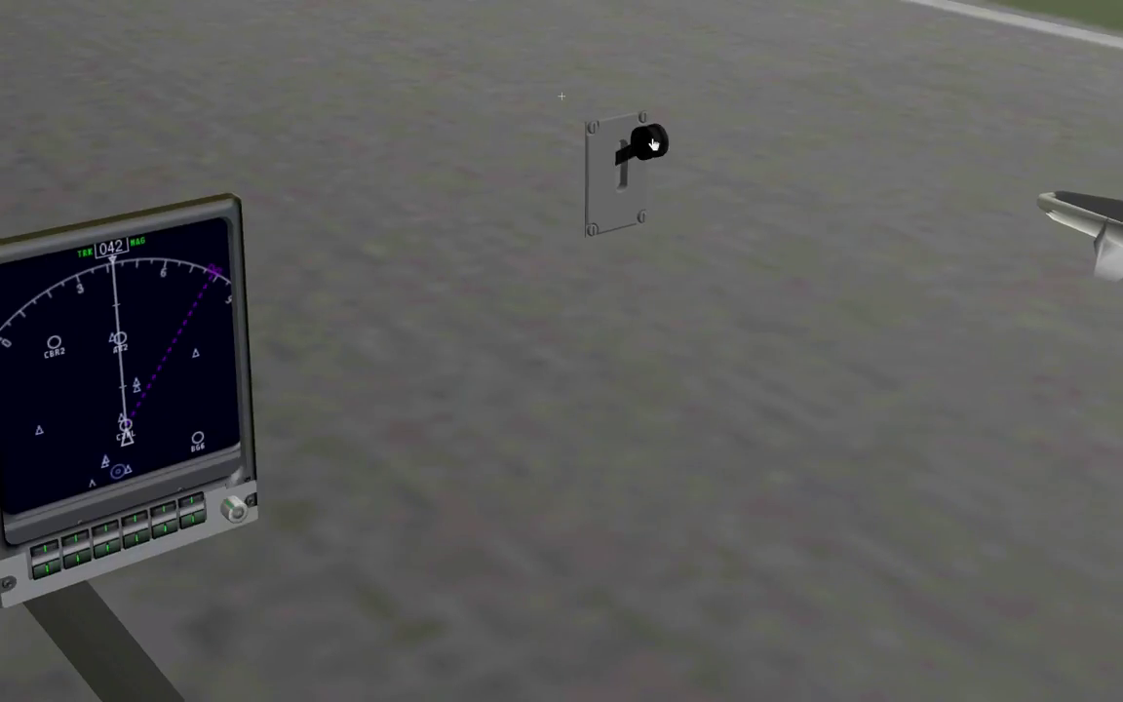
click(652, 143)
click(653, 143)
click(655, 152)
click(655, 151)
click(652, 143)
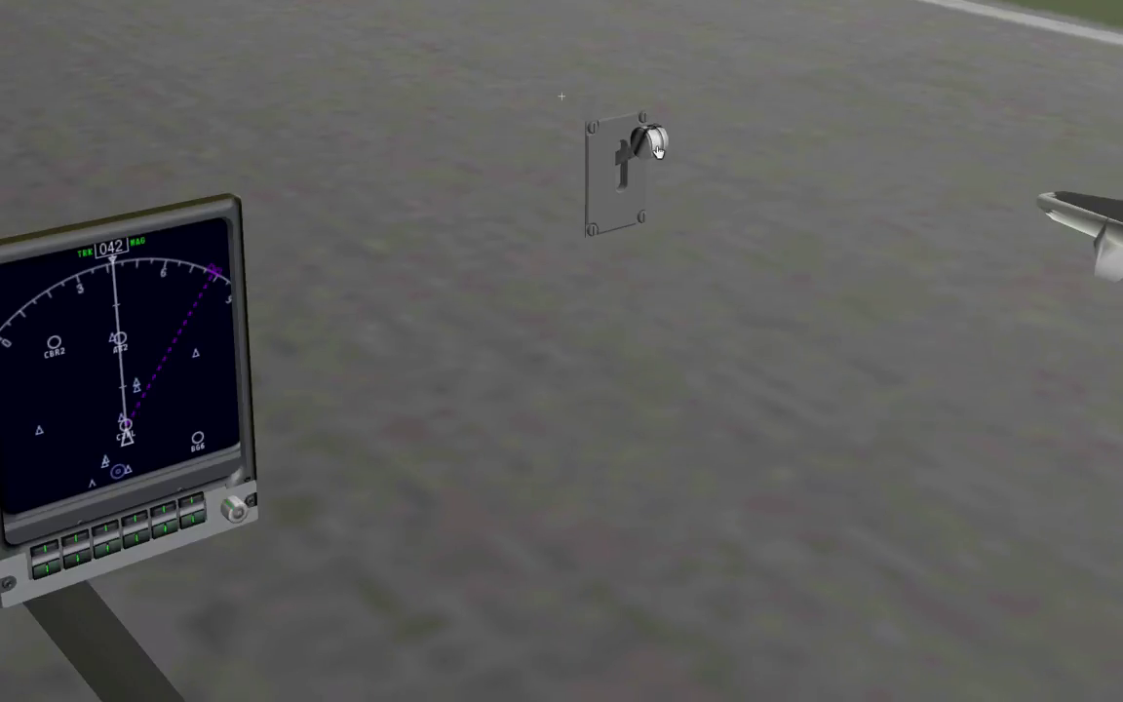
Step: Release the brakes and take off with mouse control, view the landing gear from outside, and return to the 3D cockpit
key(b)
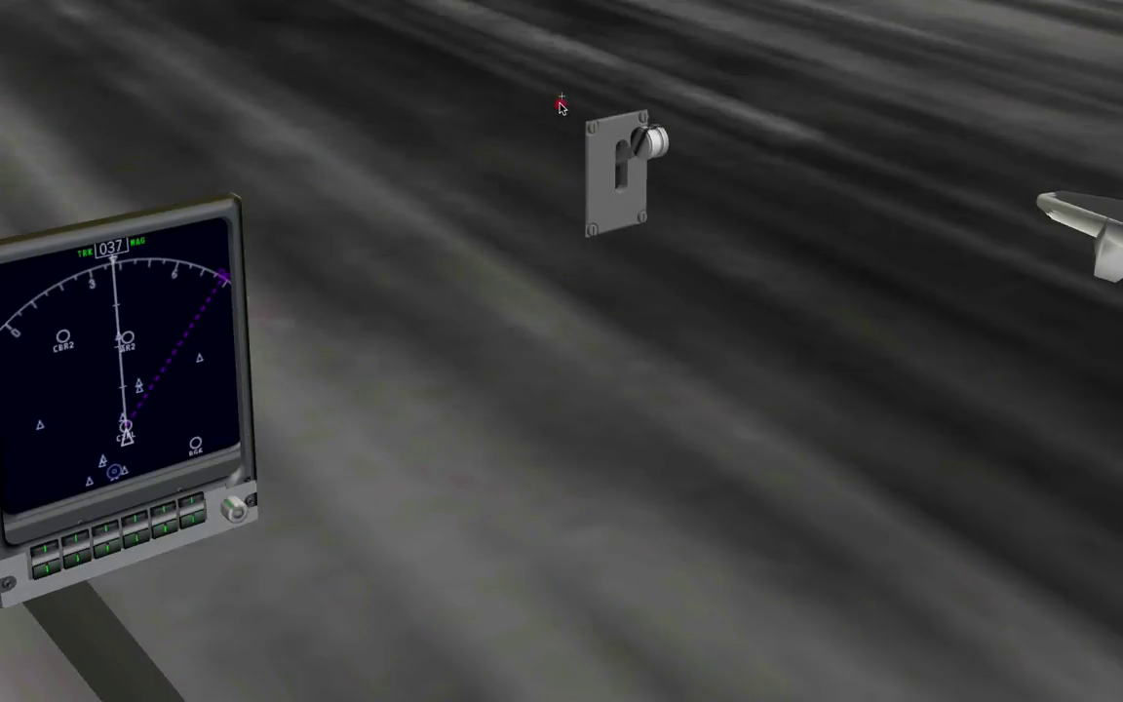
click(561, 102)
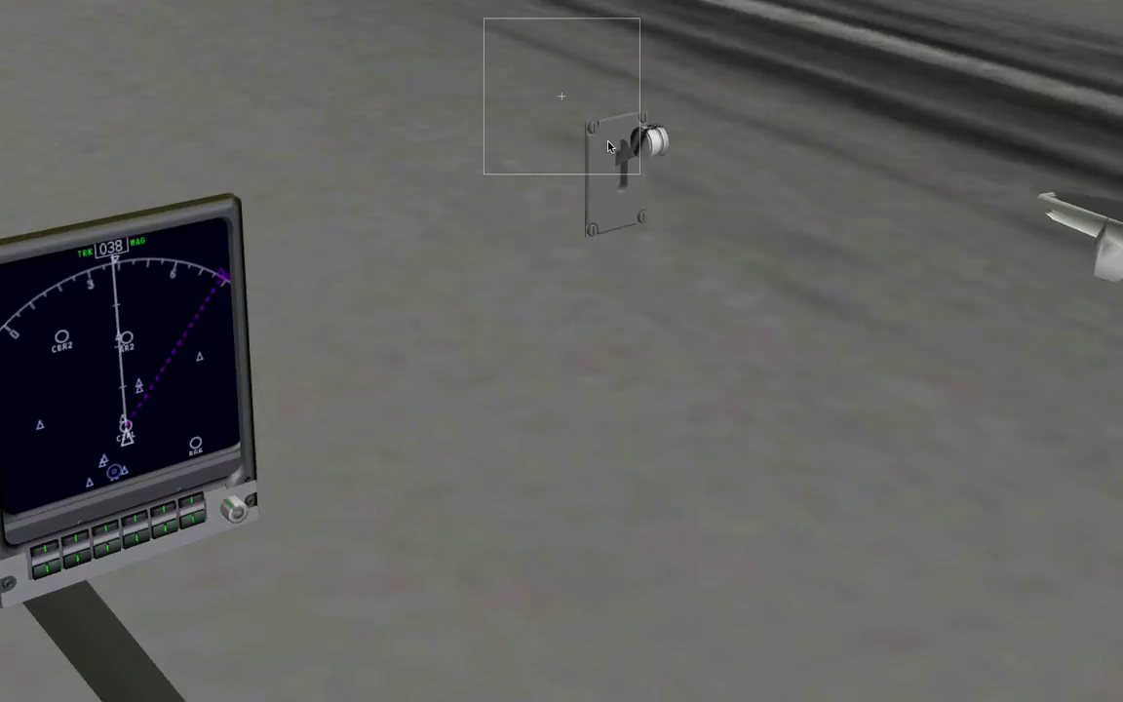
key(Down)
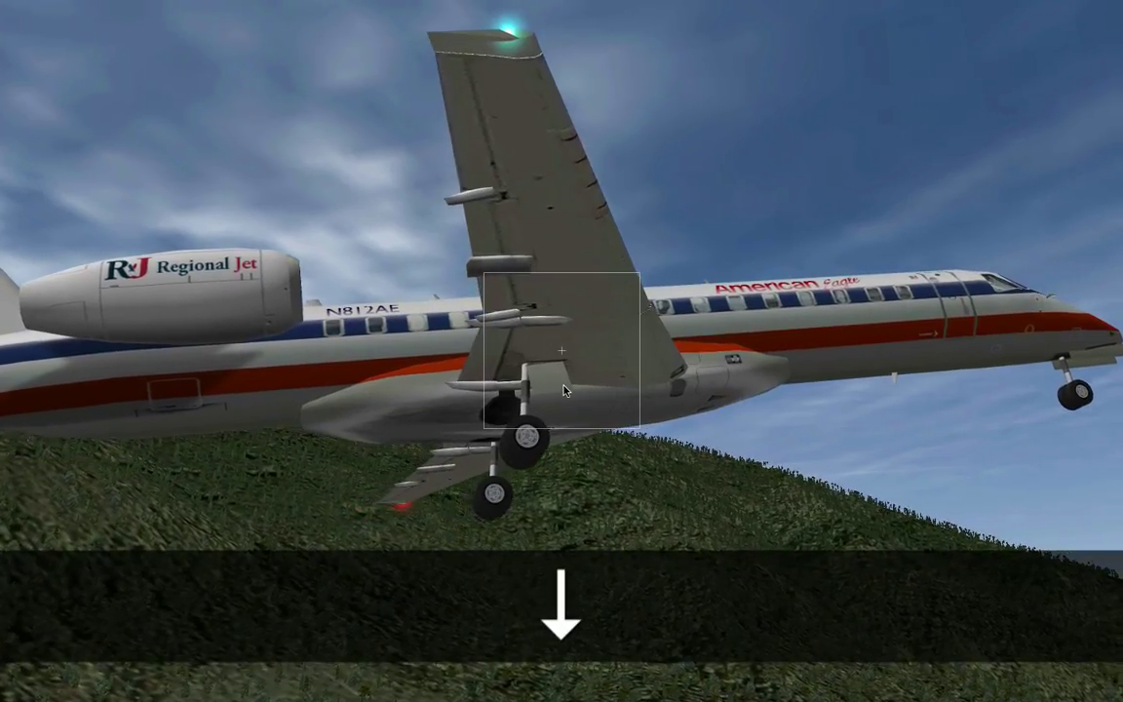
key(Up)
key(ctrl+o)
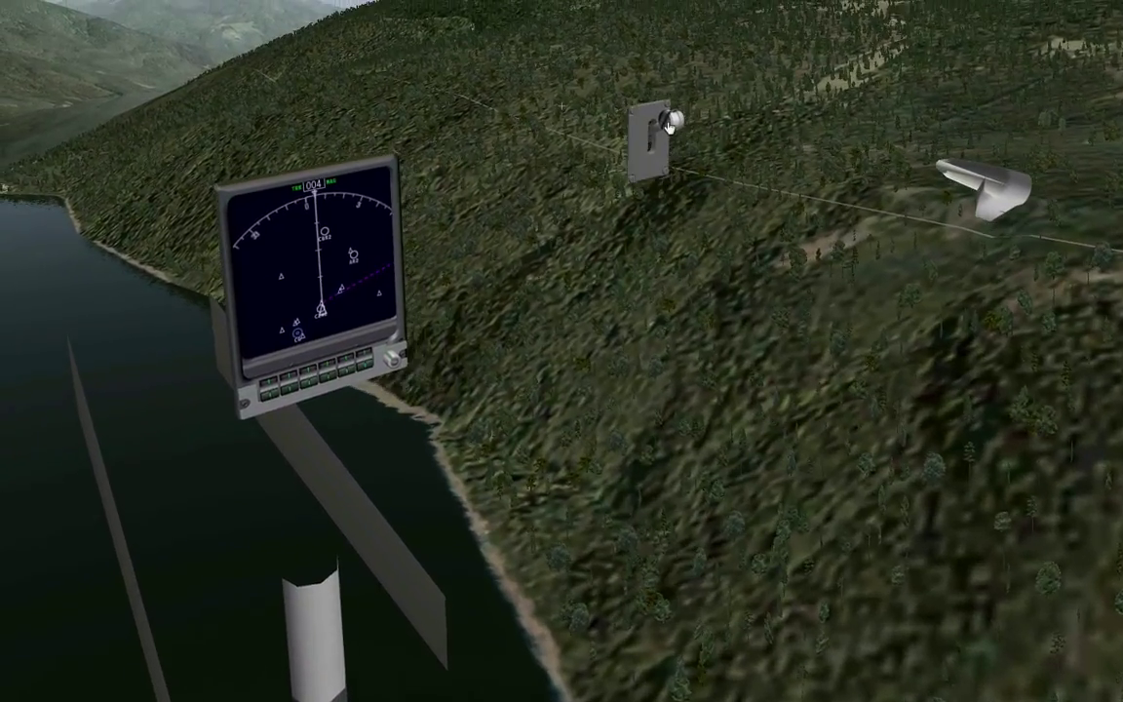
Step: Toggle the lever repeatedly in flight to test how it follows the landing gear
click(670, 121)
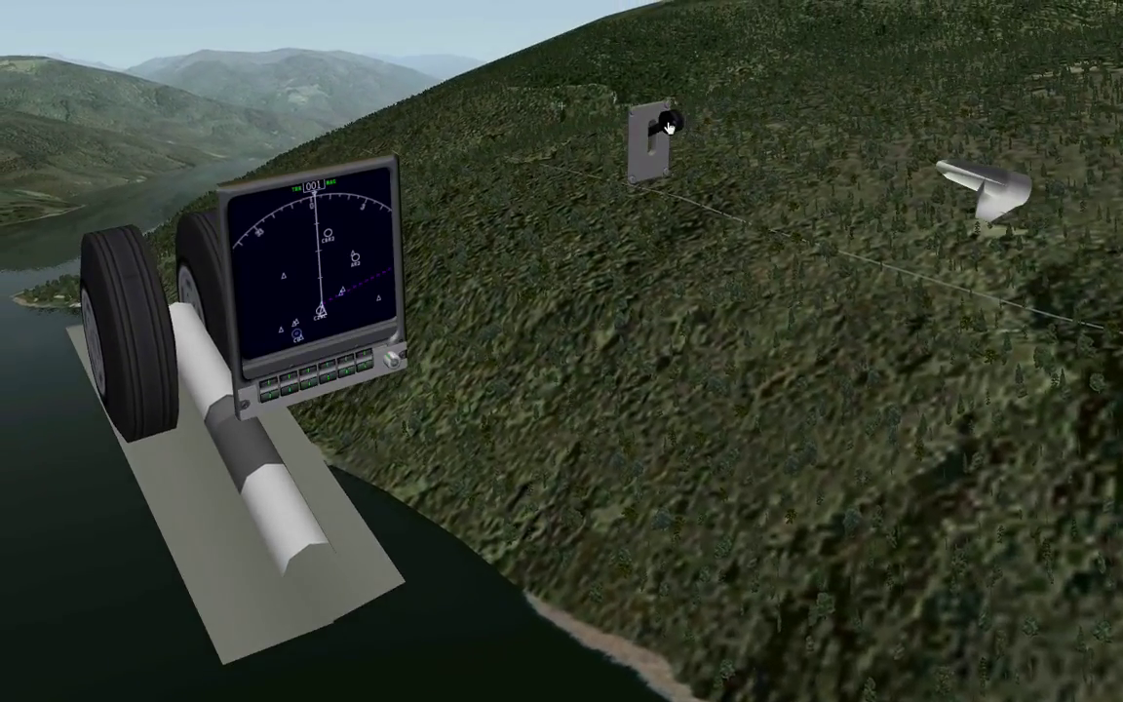
click(669, 126)
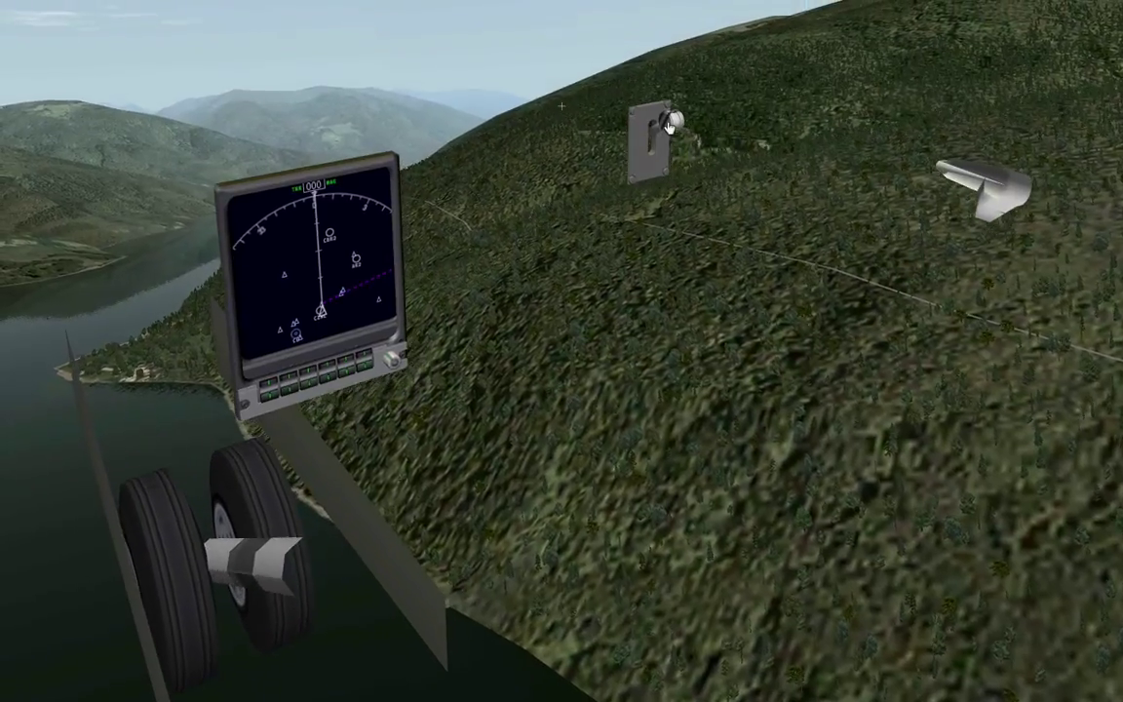
click(670, 121)
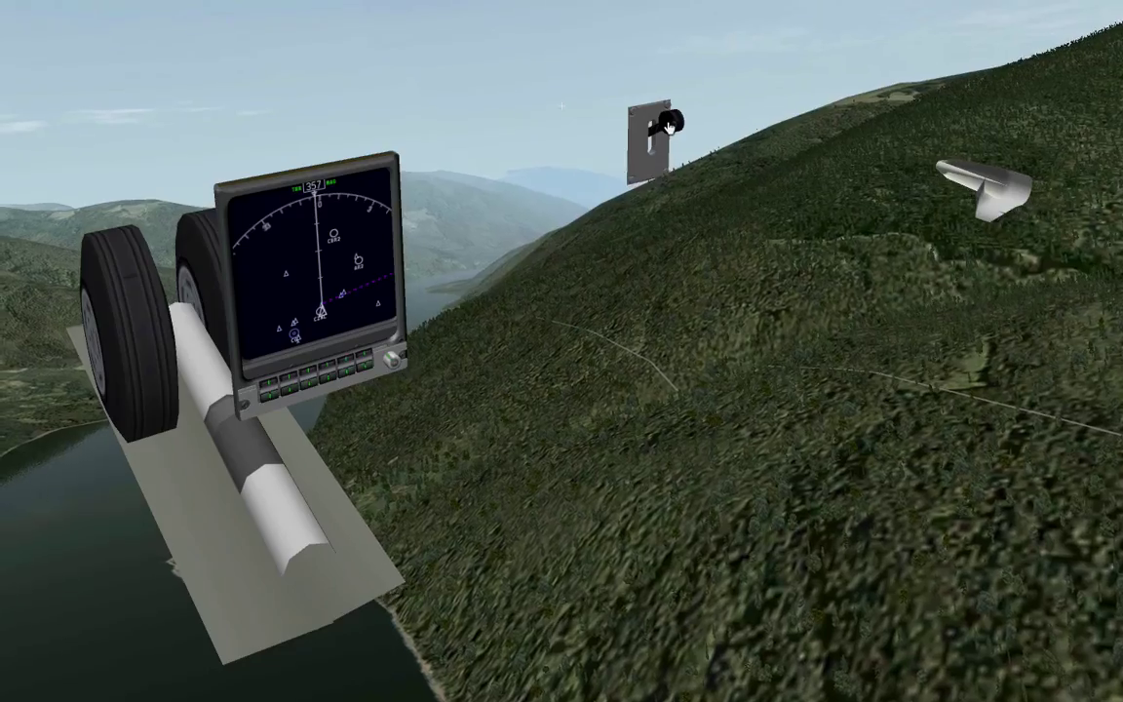
click(669, 127)
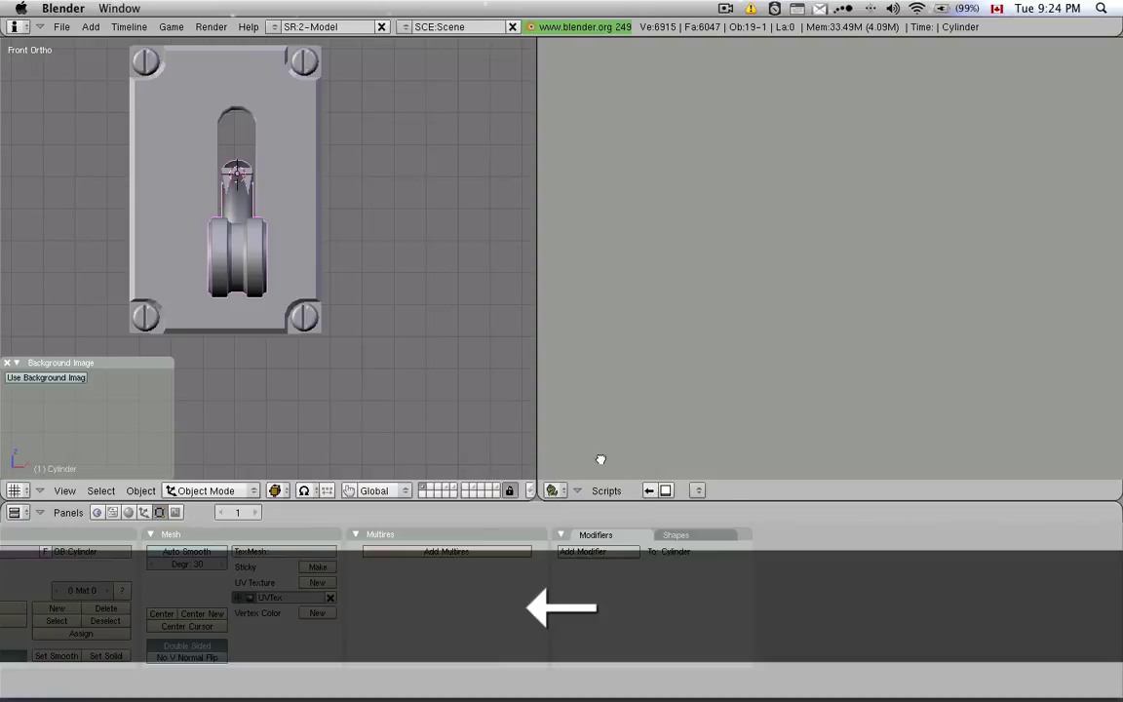
Step: Return to Blender, rerun X-Plane Animation on the lever, and apply sim/cockpit/switches/gear_handle_status as its parent bone's dataref
click(606, 491)
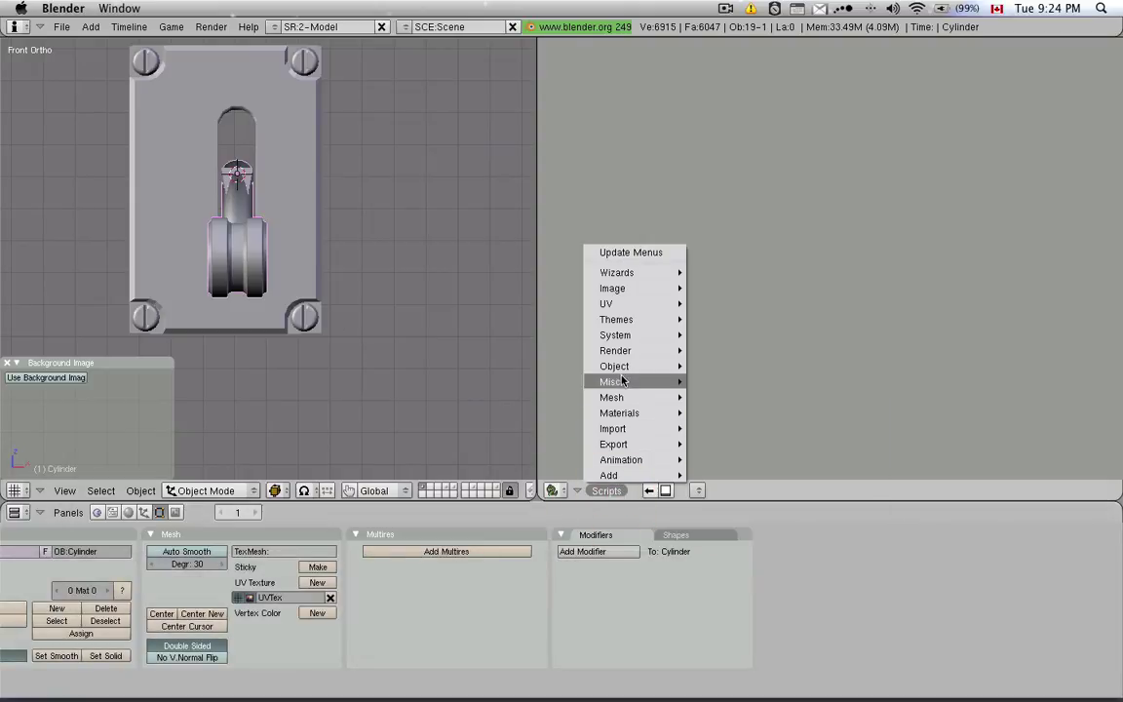
mouse_move(616, 367)
click(737, 591)
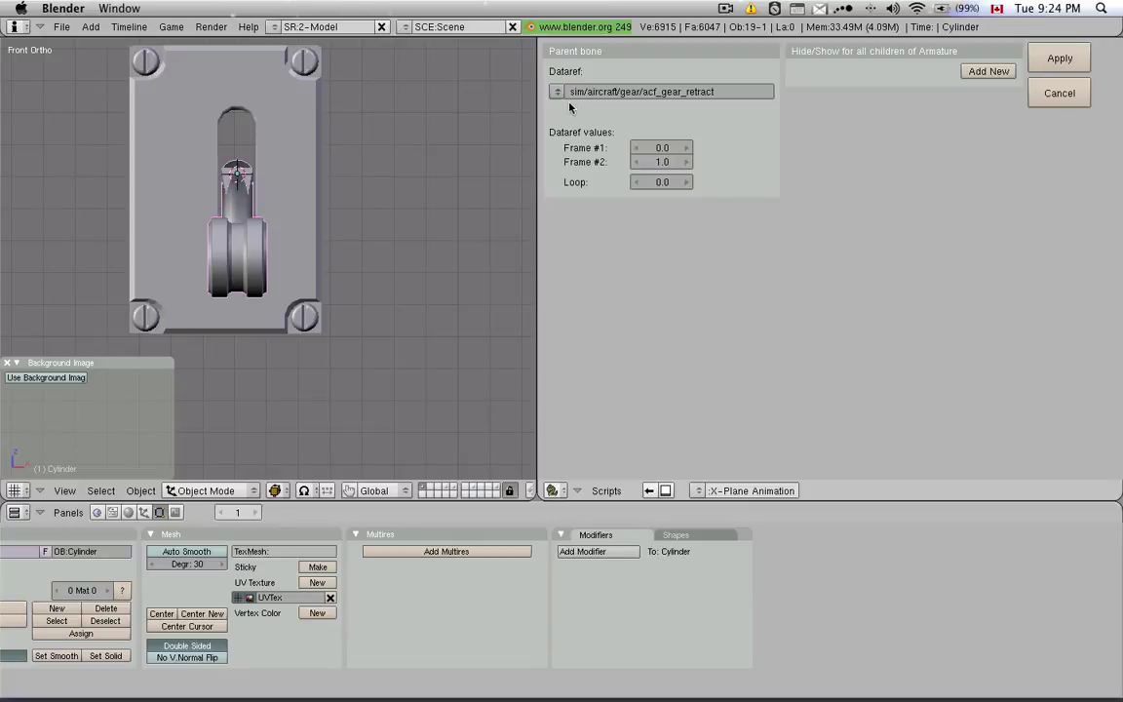
click(557, 94)
click(576, 283)
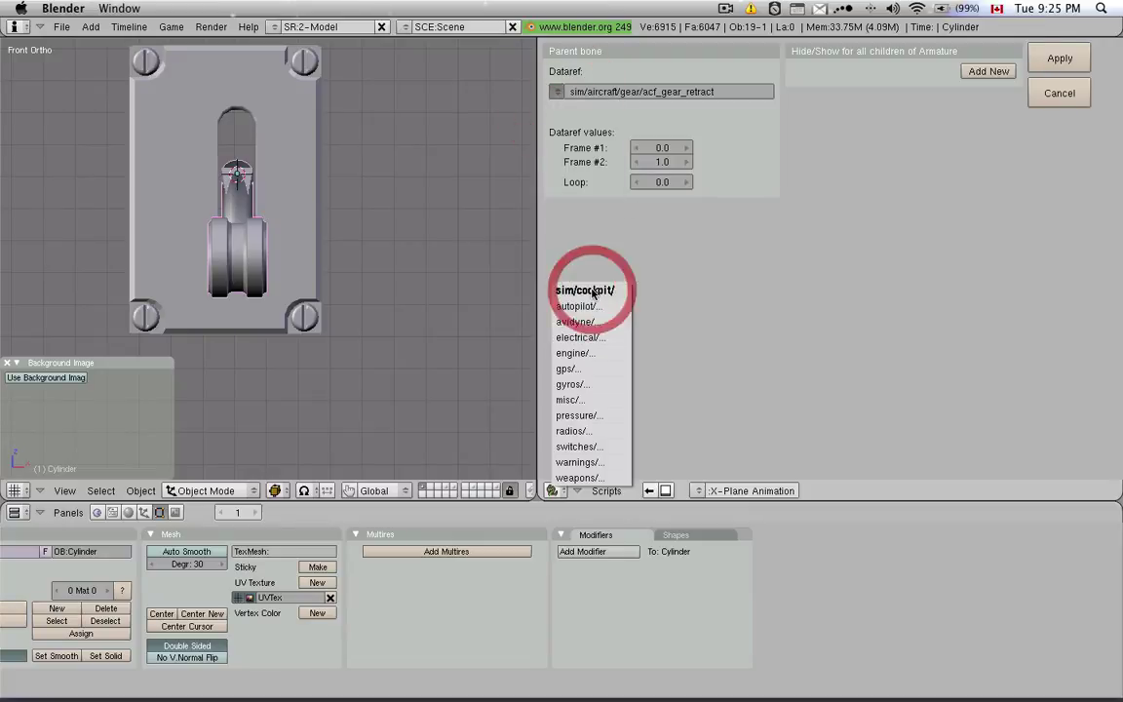
click(579, 447)
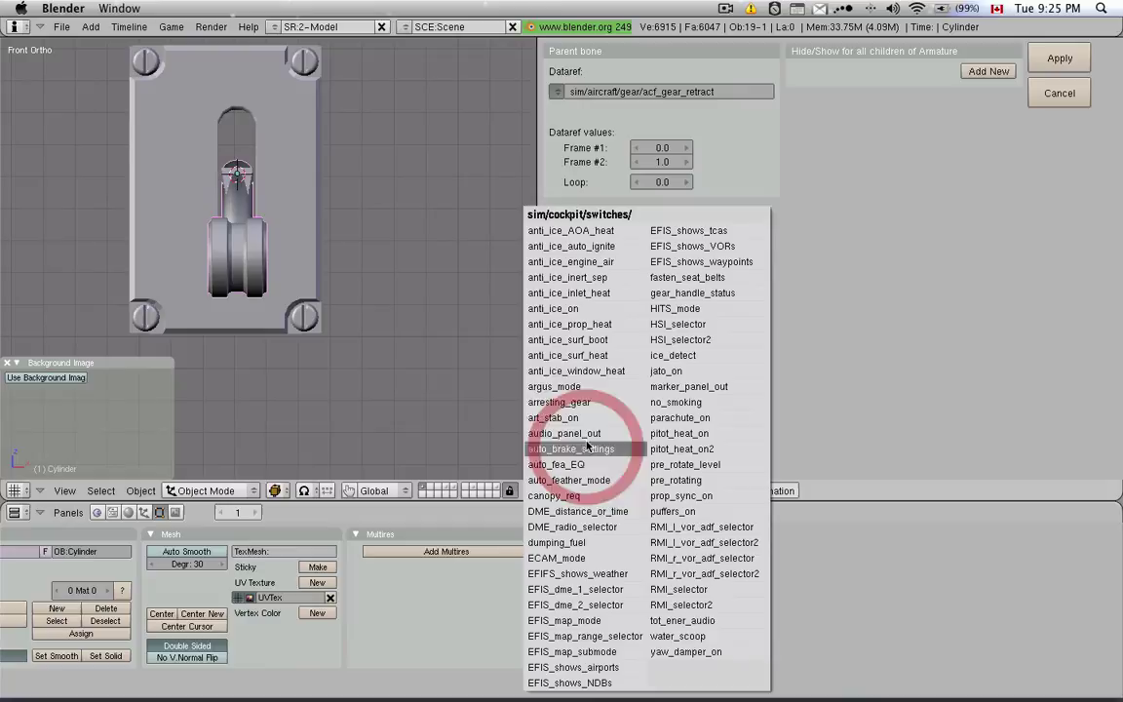
click(662, 294)
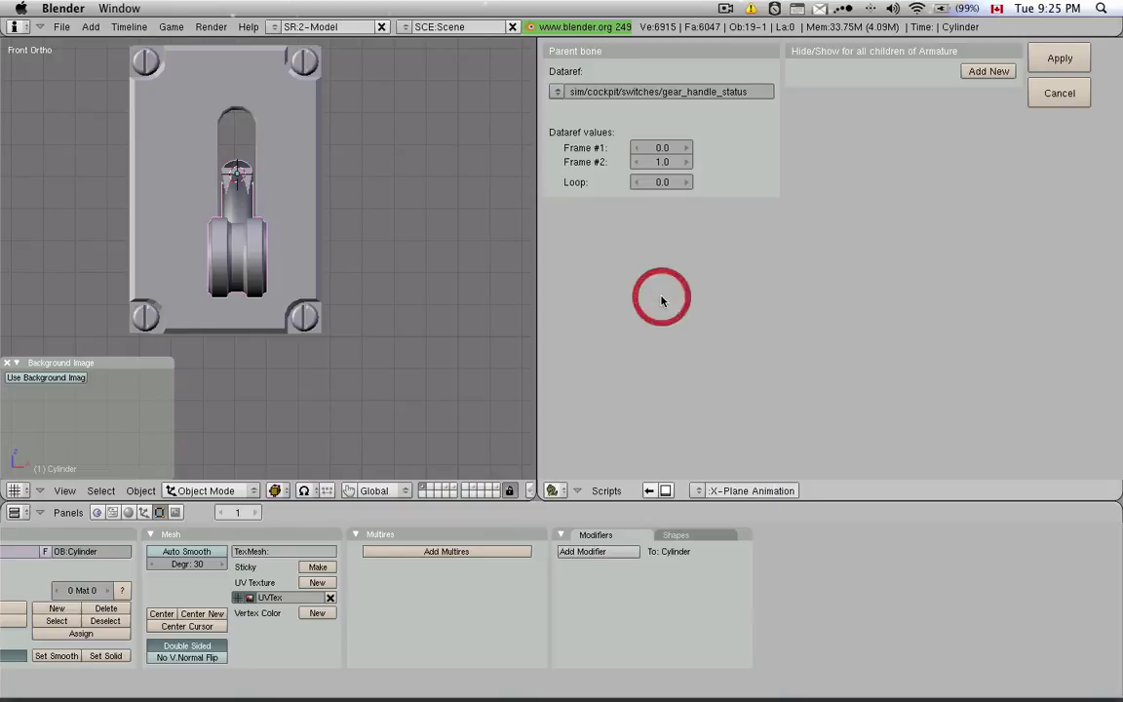
click(1041, 61)
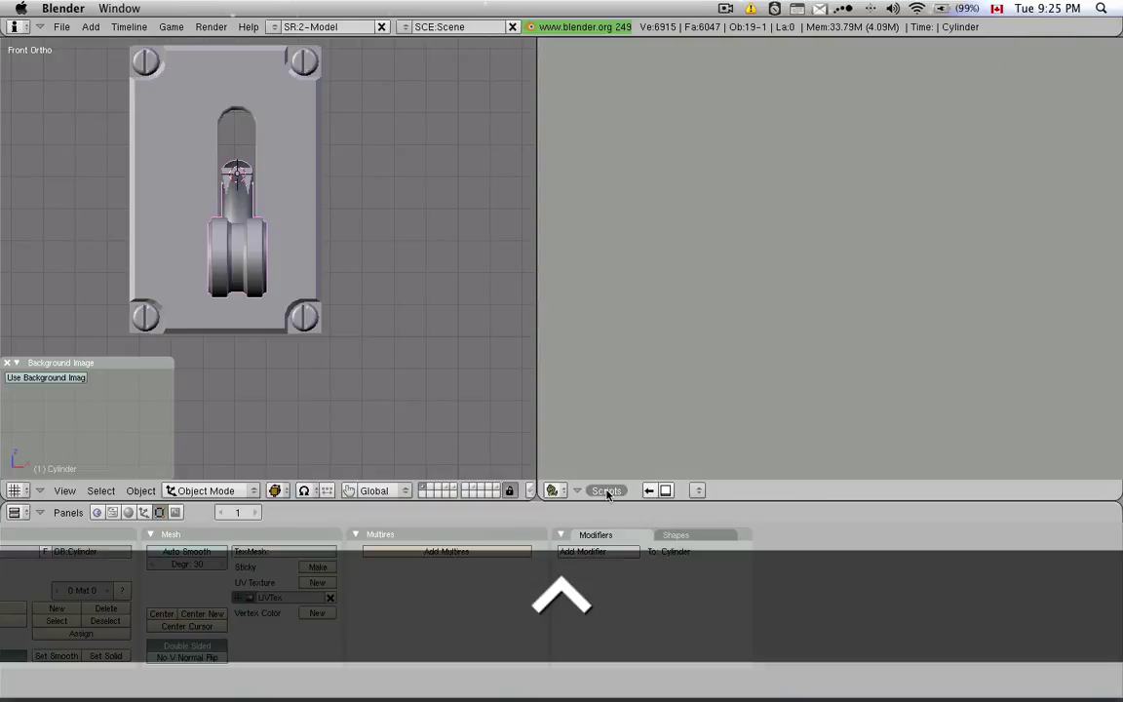
Step: Export the updated lever model as an X-Plane v8/v9 Object (.obj)
click(606, 490)
mouse_move(613, 445)
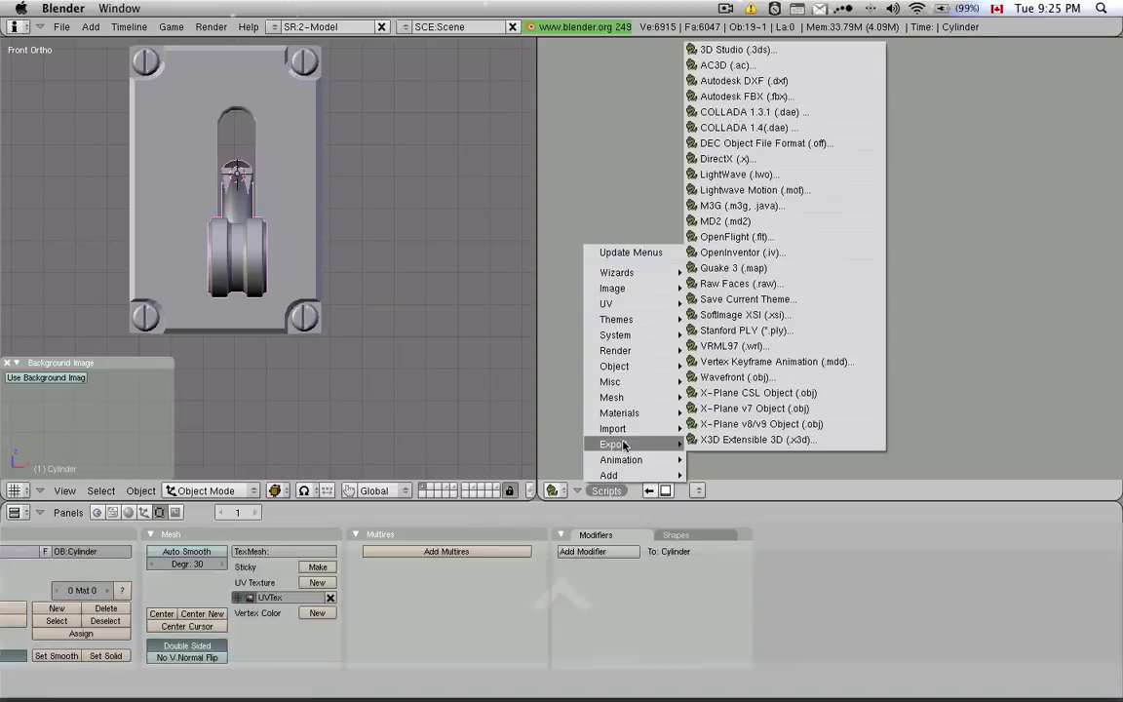
click(750, 427)
click(750, 427)
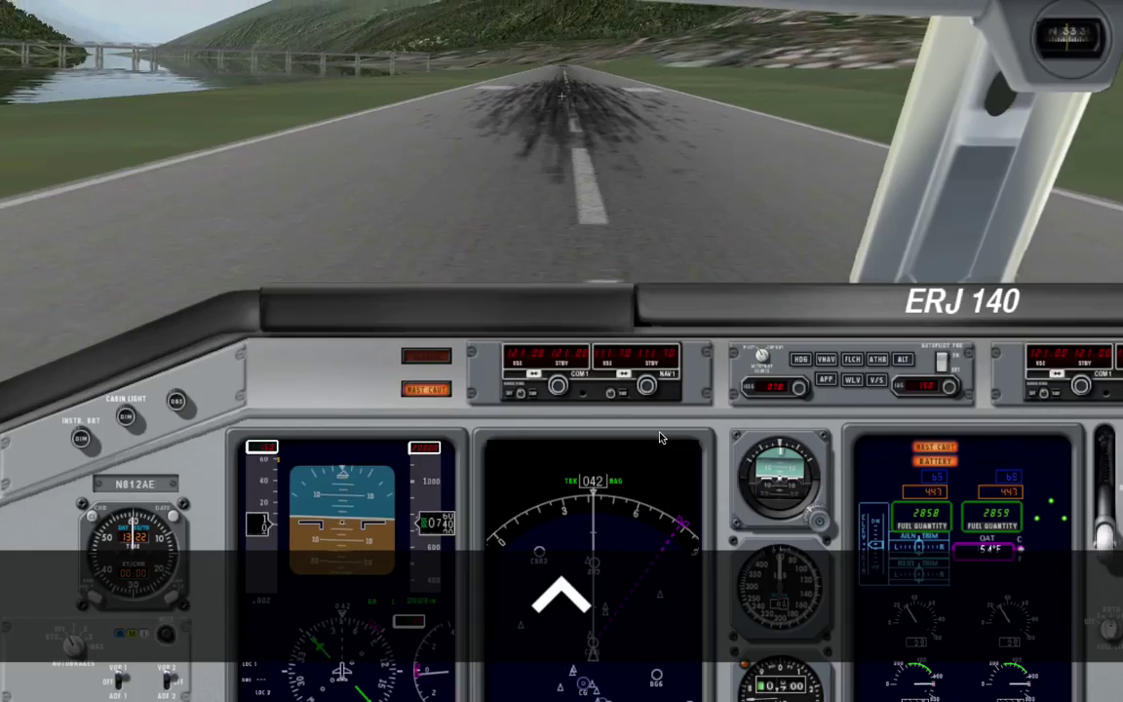
Step: Switch to X-Plane, bring the lever into view in the 3D cockpit, and toggle it up and down to test its animation
key(ctrl+o)
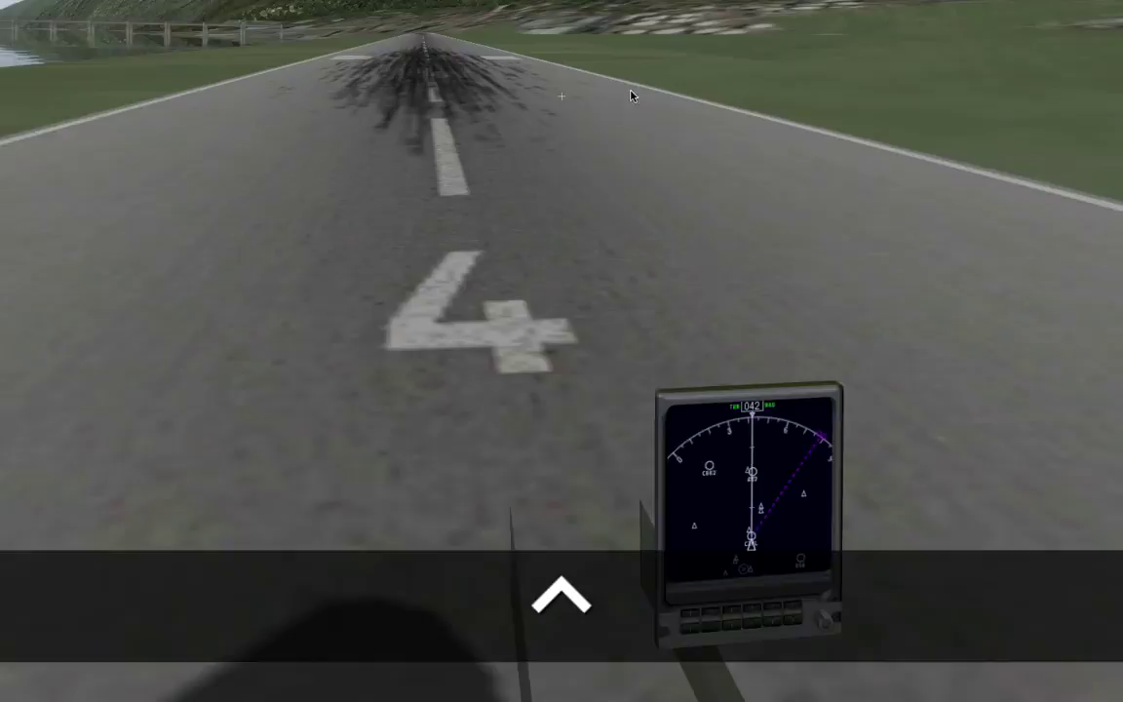
key(q)
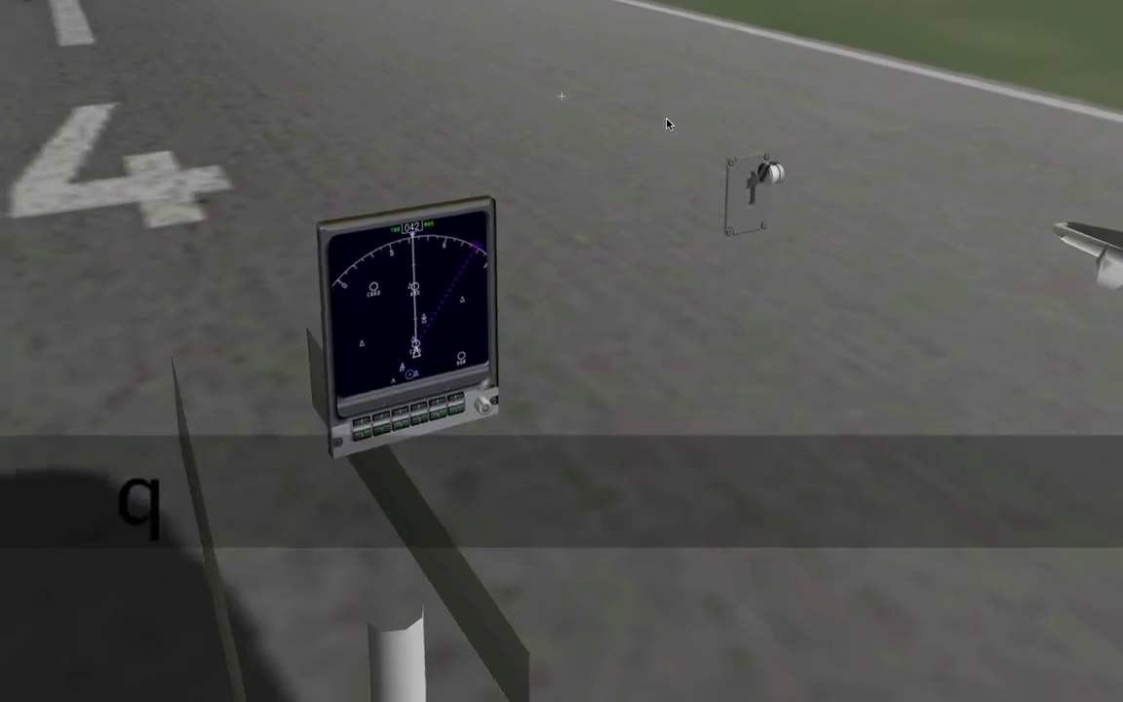
drag(679, 174, 680, 209)
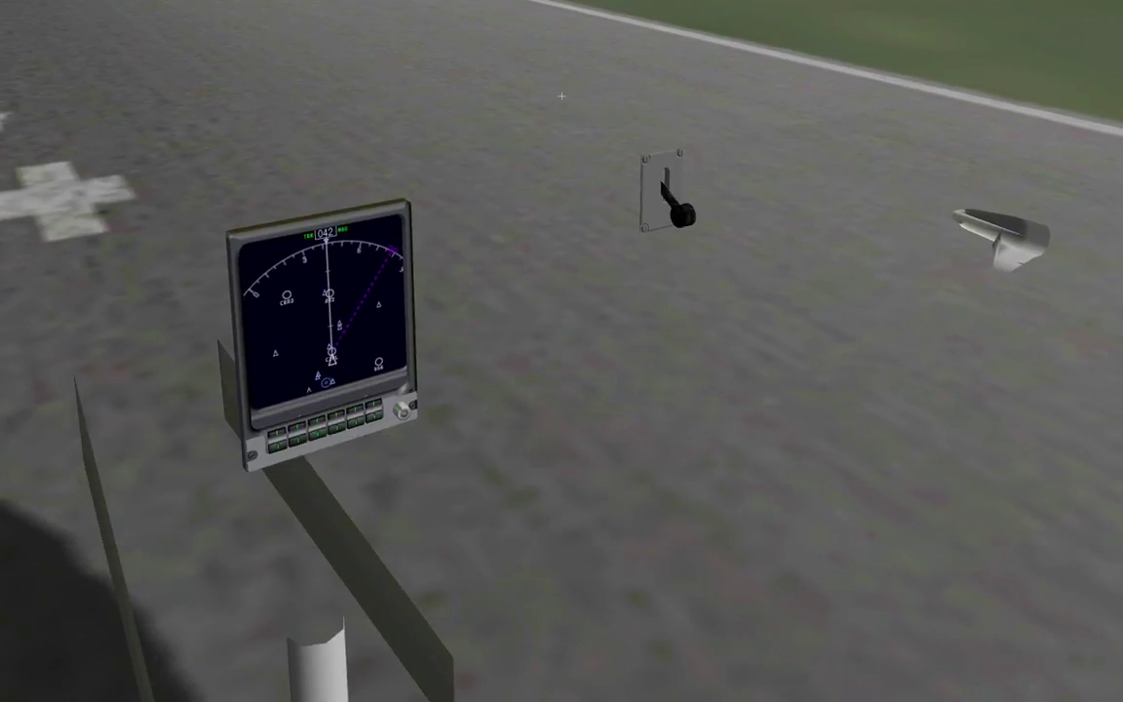
click(682, 175)
click(680, 224)
click(680, 179)
click(680, 213)
Step: Compare the 3D lever with the 2D panel's gear handle by toggling the lever and switching between both cockpit views
key(w)
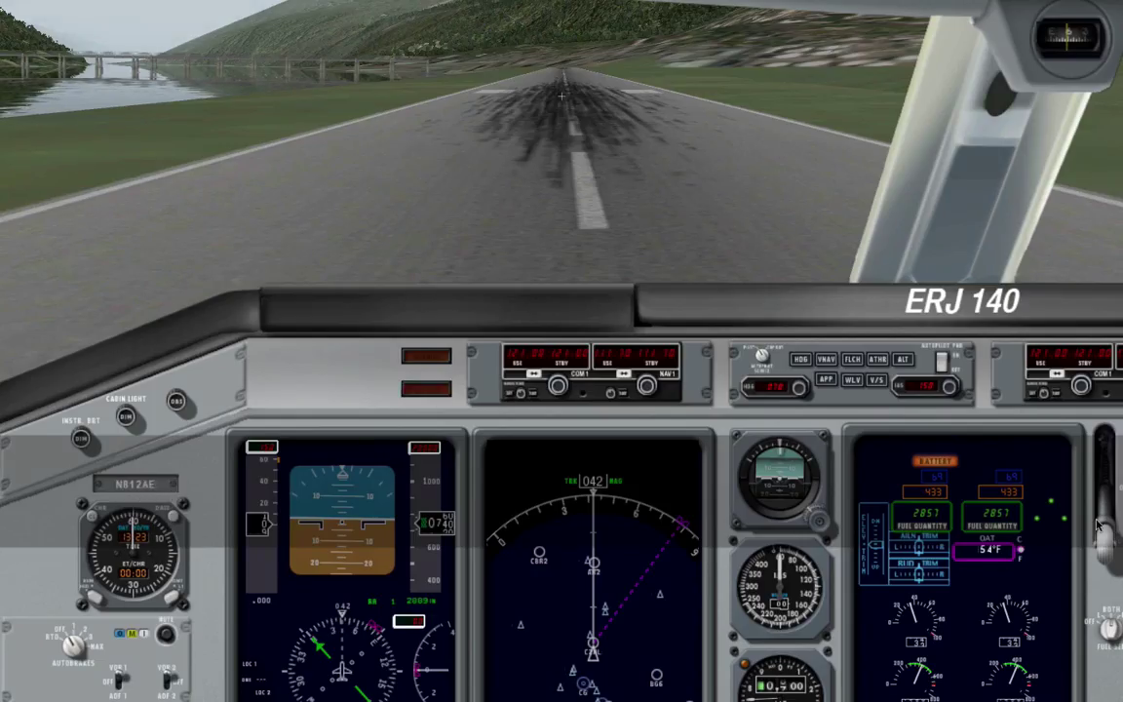
key(ctrl+o)
click(671, 129)
key(w)
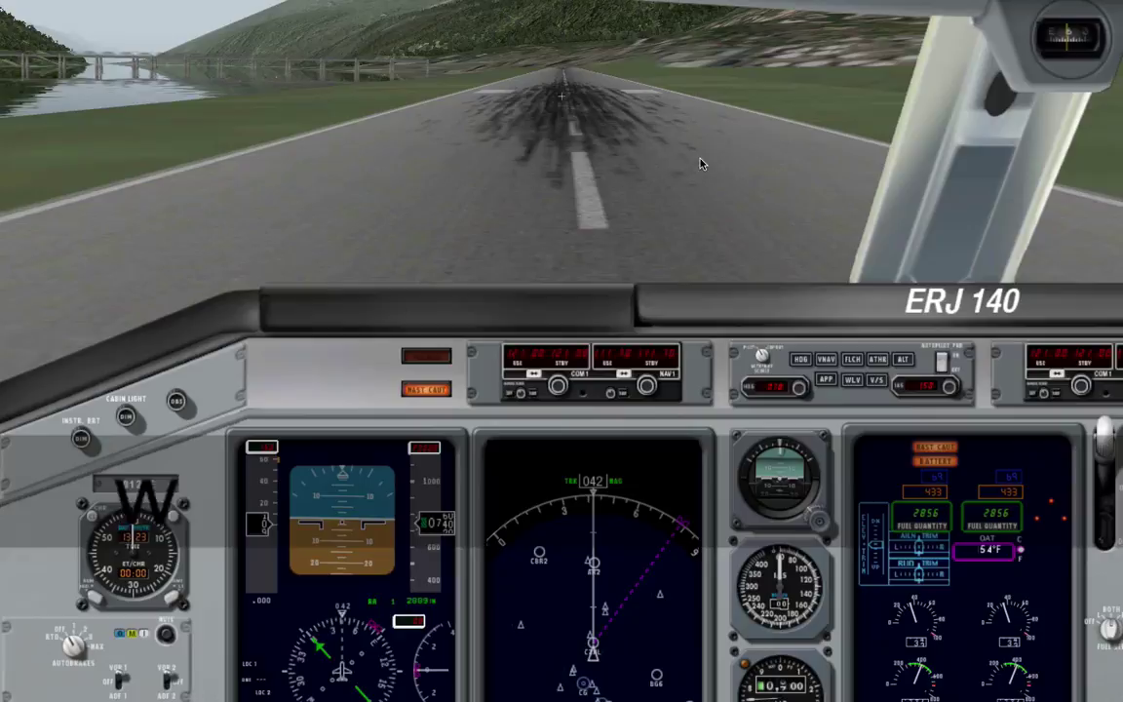
key(shift+9)
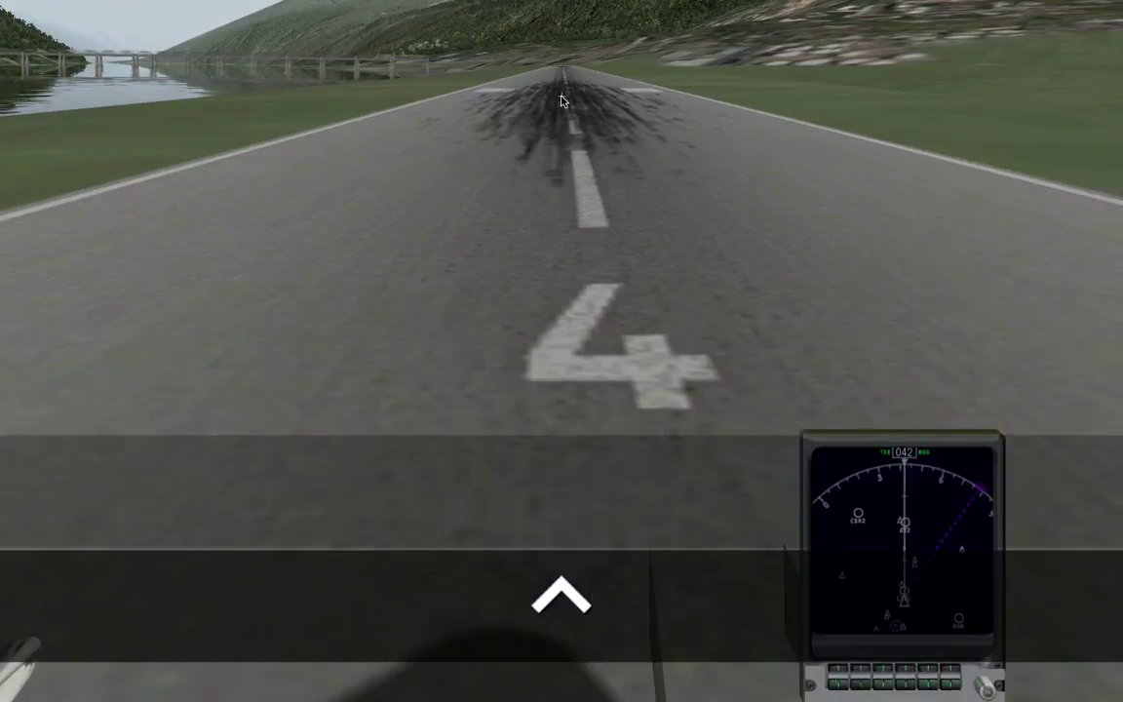
Step: Switch to Blender, rotate the gear lever's bone to its raised position in side view, and insert a Rot key on frame 1
key(w)
key(super+Tab)
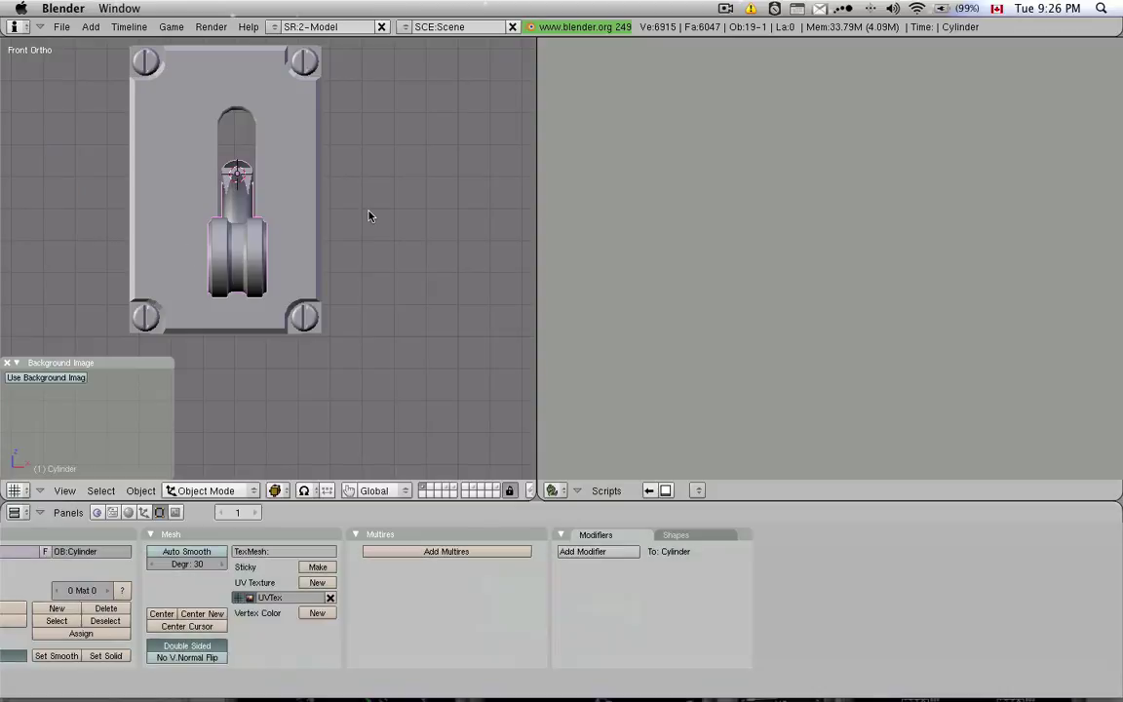
right_click(225, 175)
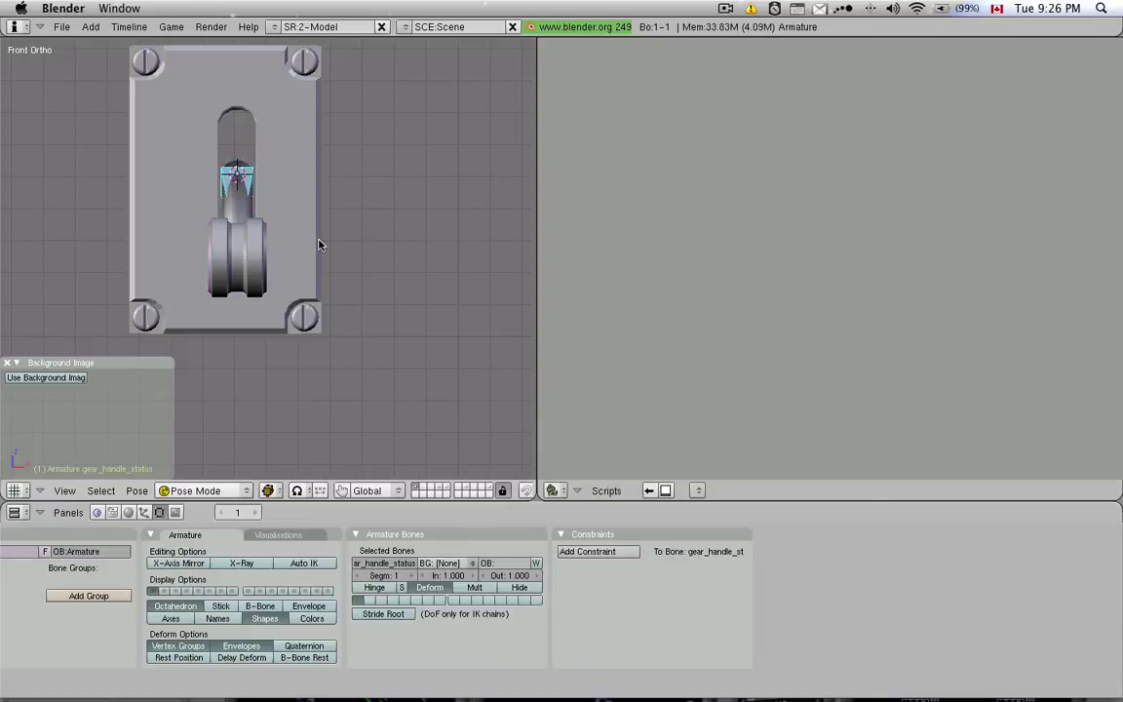
key(KP_3)
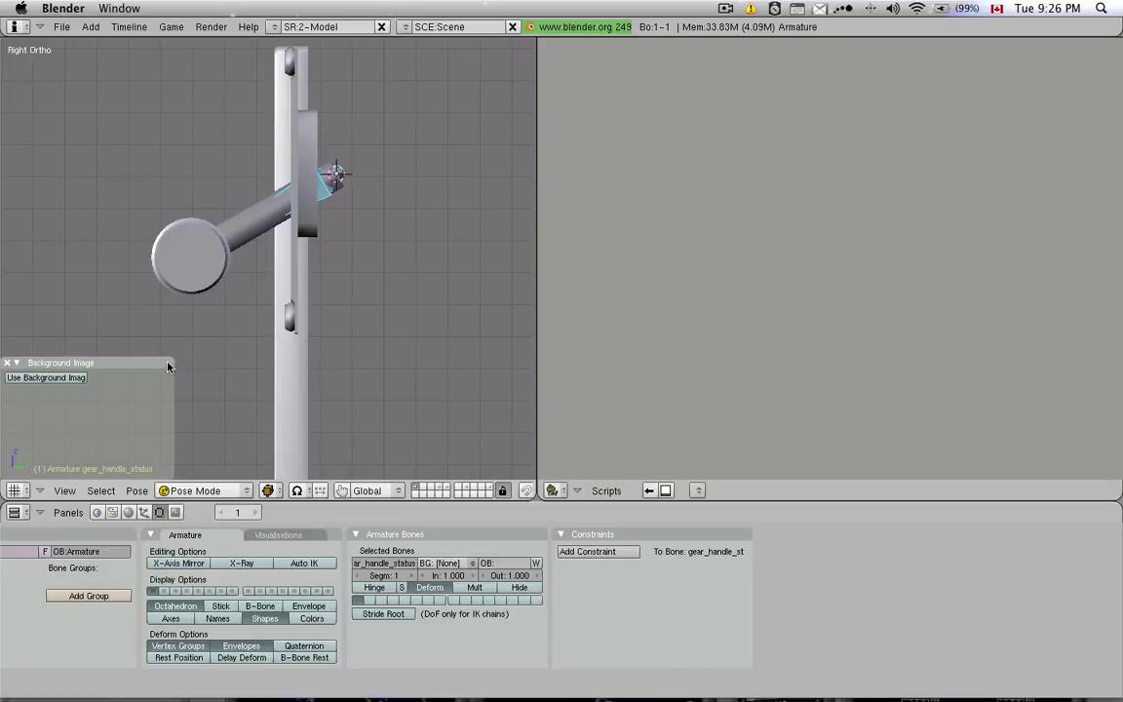
key(r)
key(ctrl)
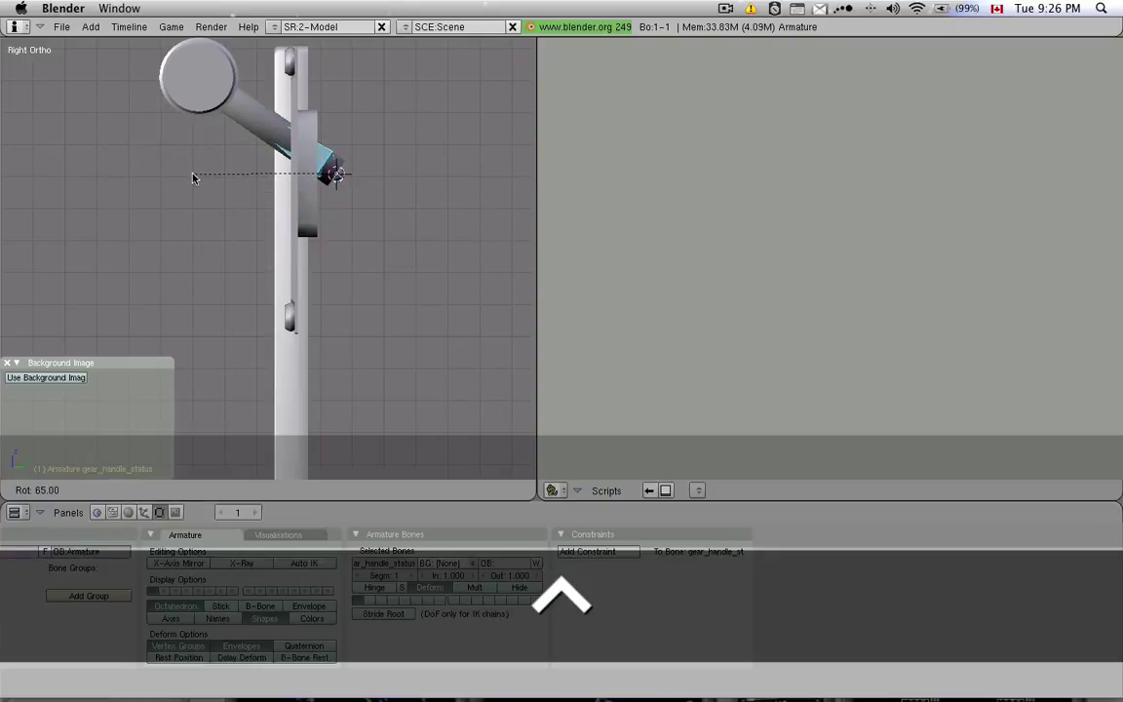
click(192, 179)
key(i)
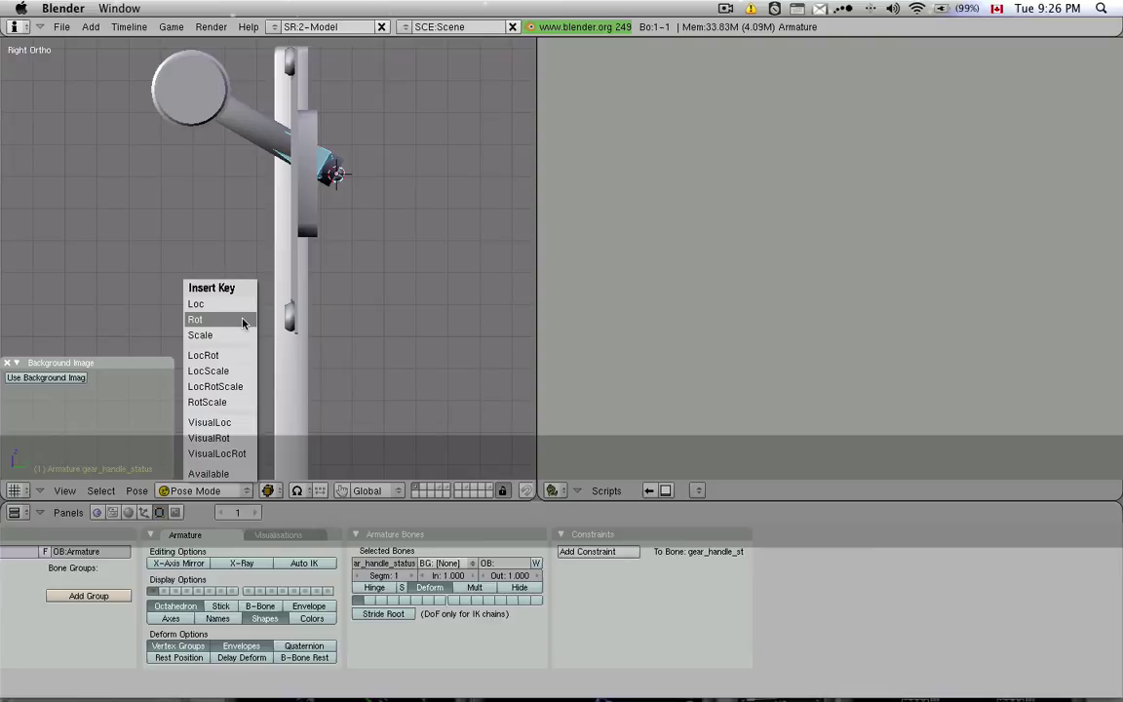
click(242, 320)
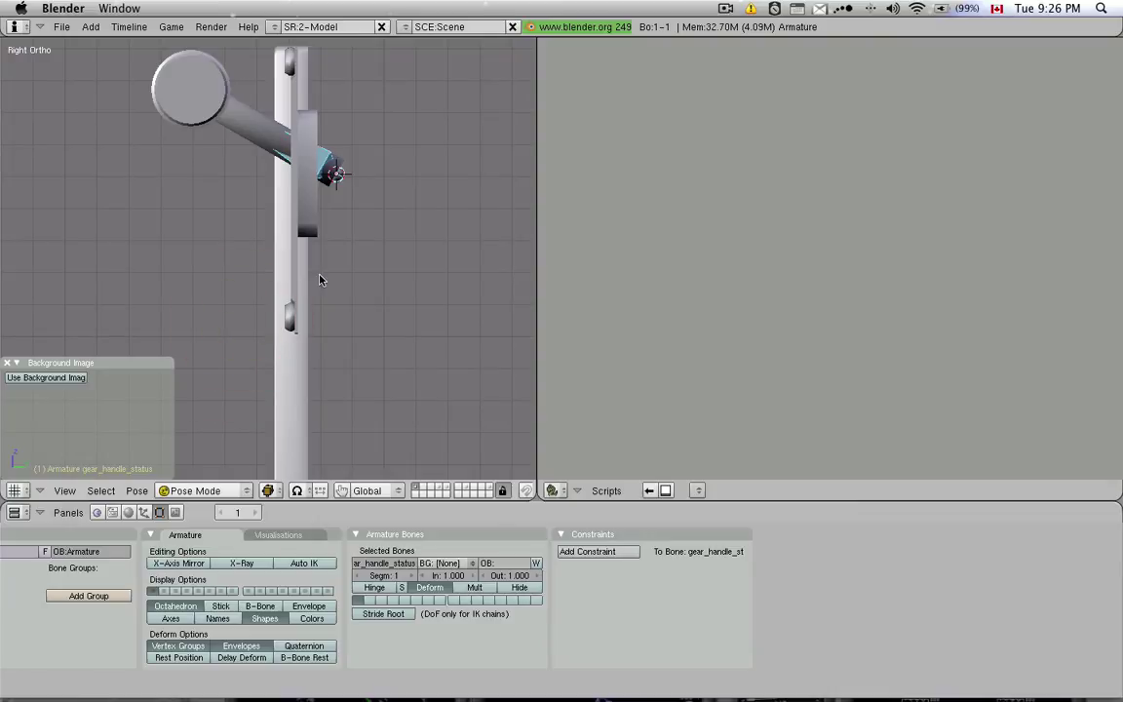
Step: Advance to frame 2, rotate the lever's bone to its lowered position, insert a Rot key, and save the file
key(Right)
key(r)
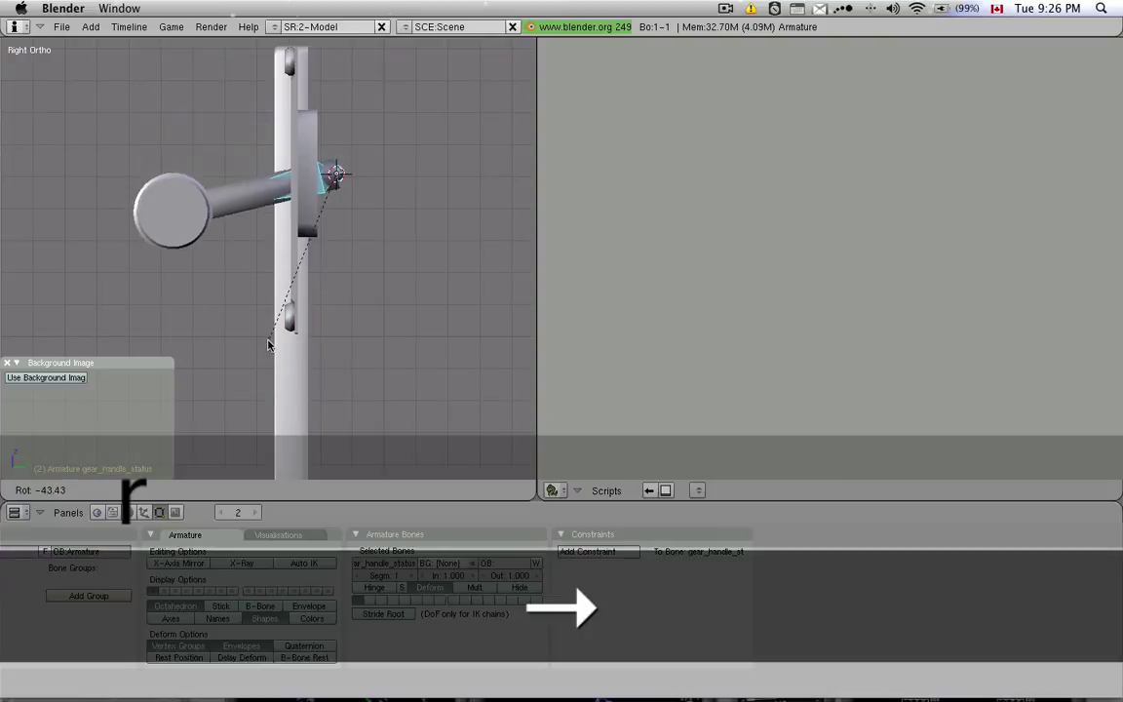
key(ctrl)
click(324, 364)
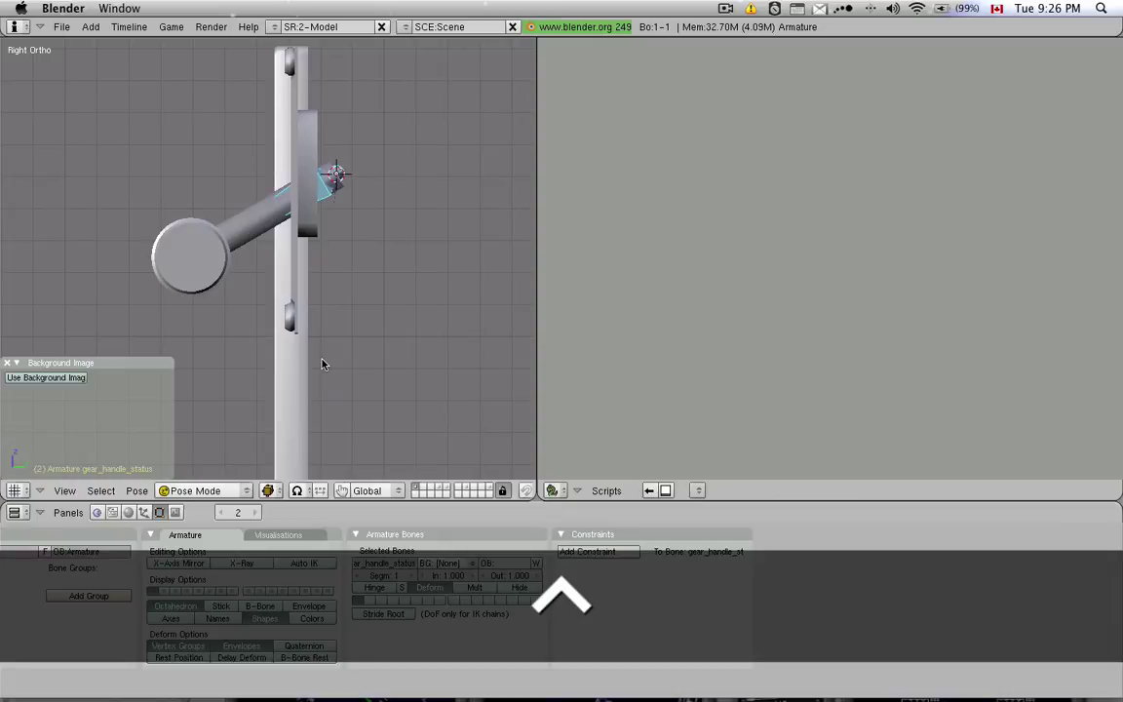
key(i)
click(324, 365)
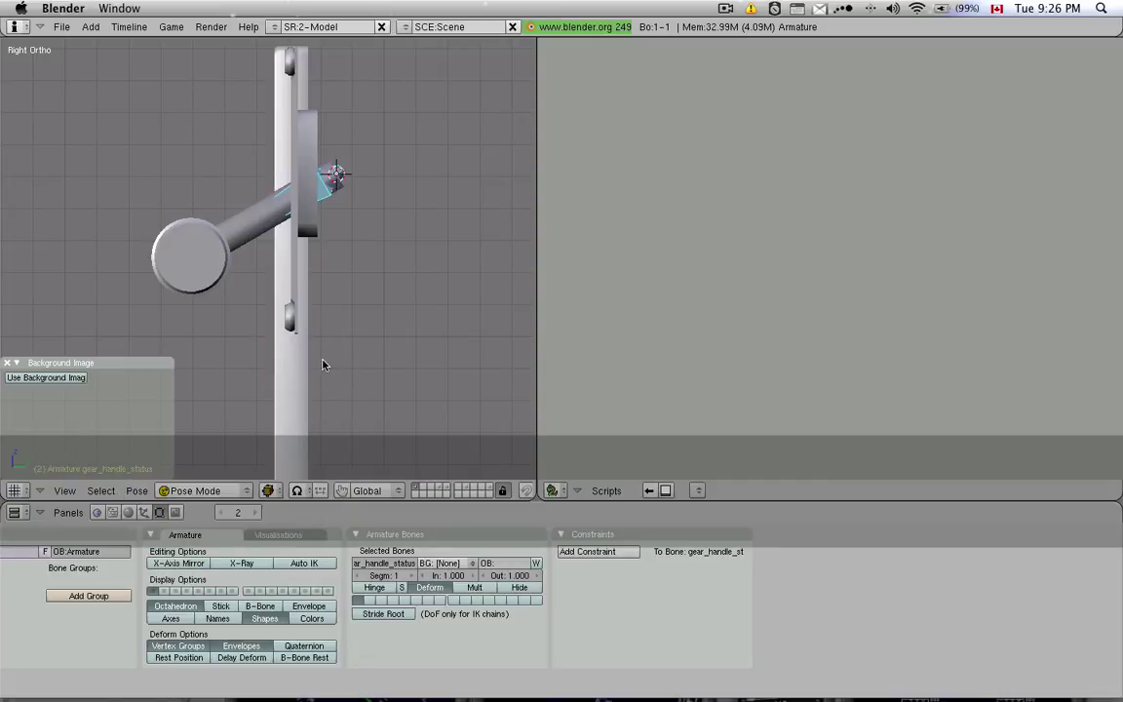
key(ctrl+w)
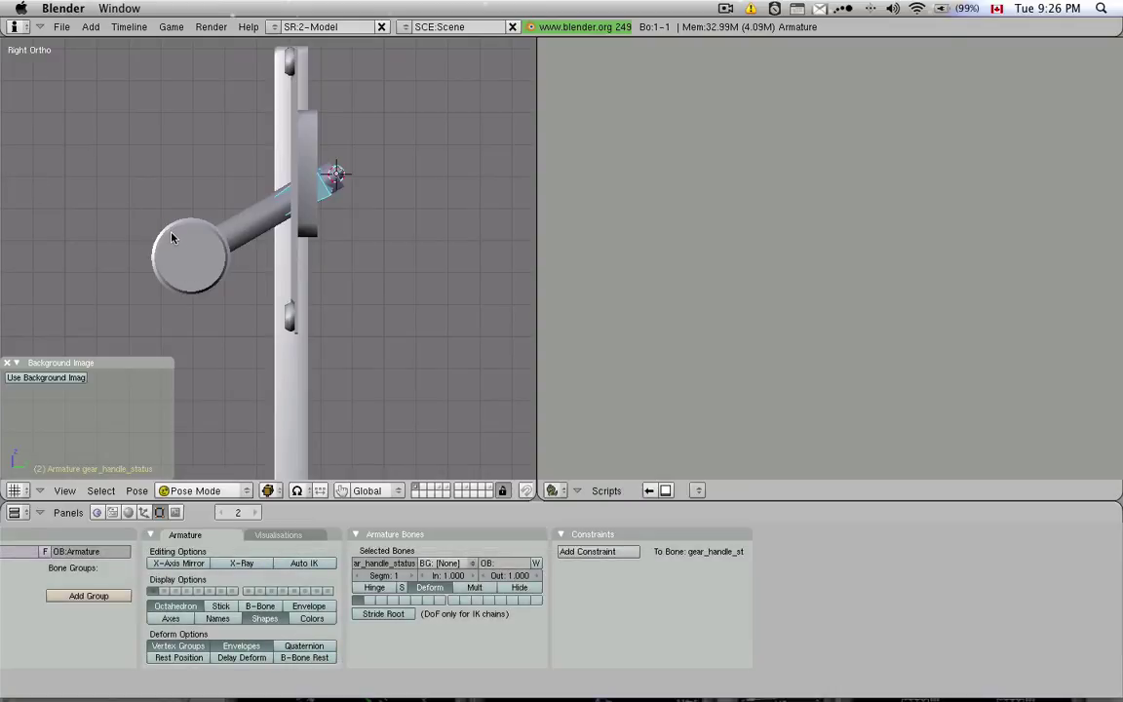
Step: Run X-Plane Animation on the lever, examine the dataref values for frames 1 and 2, and cancel without changes
right_click(171, 232)
click(601, 491)
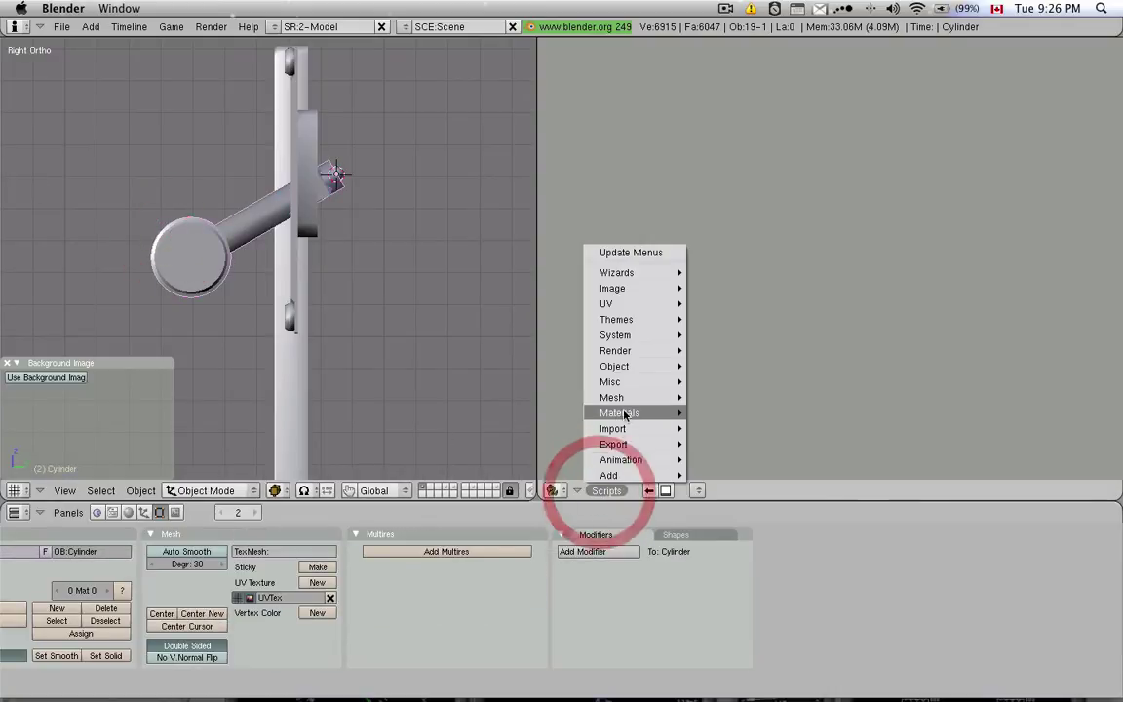
mouse_move(616, 365)
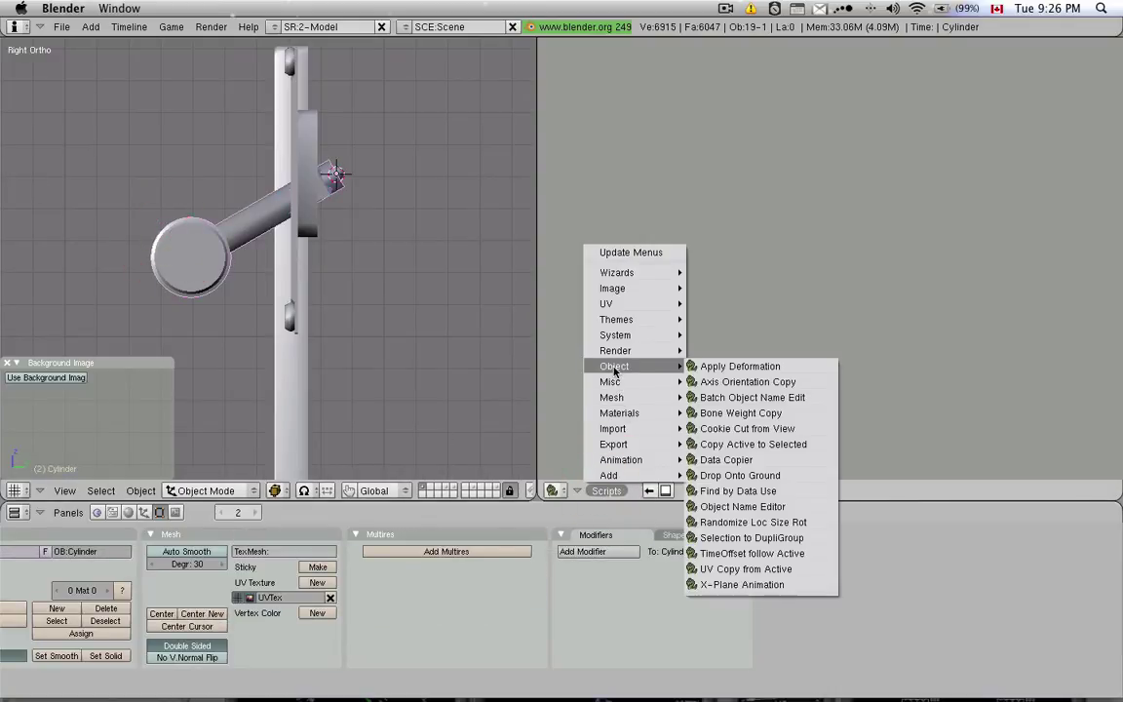
click(717, 590)
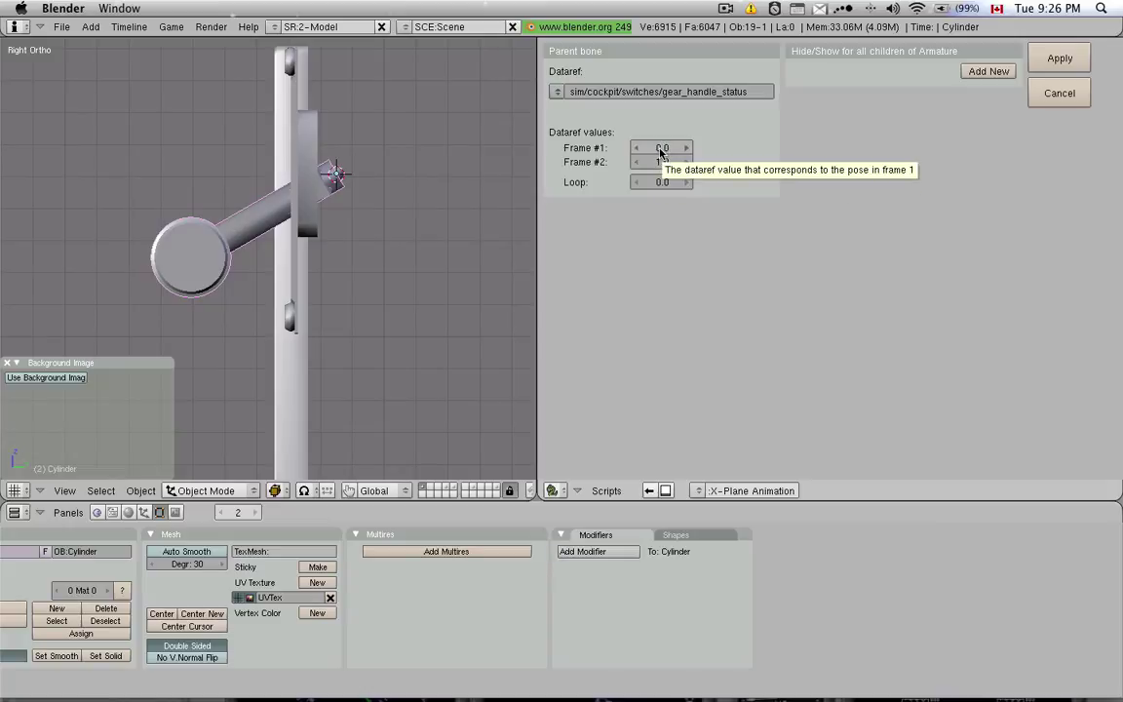
click(661, 149)
click(660, 162)
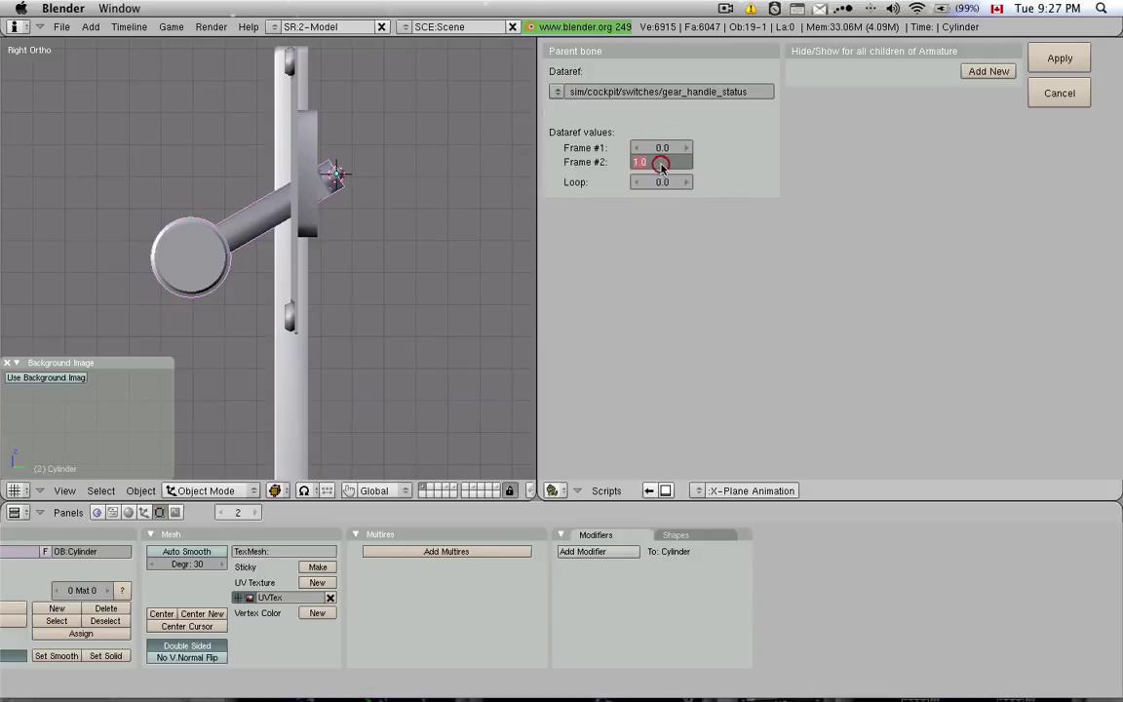
click(727, 167)
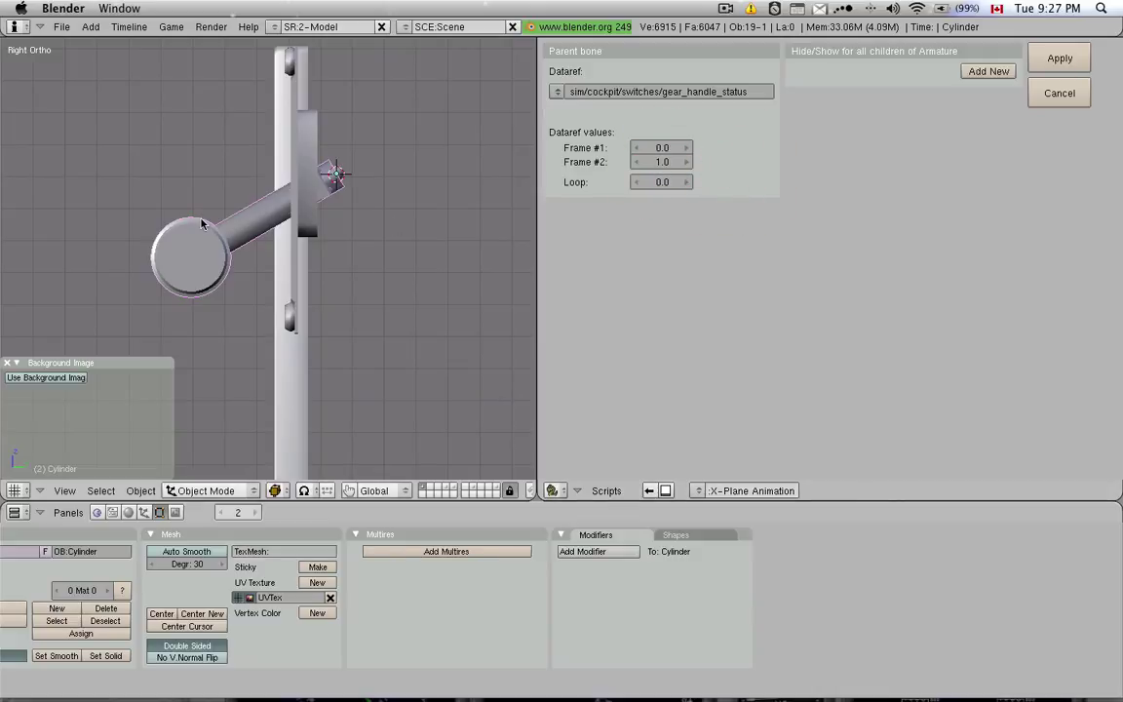
click(1060, 95)
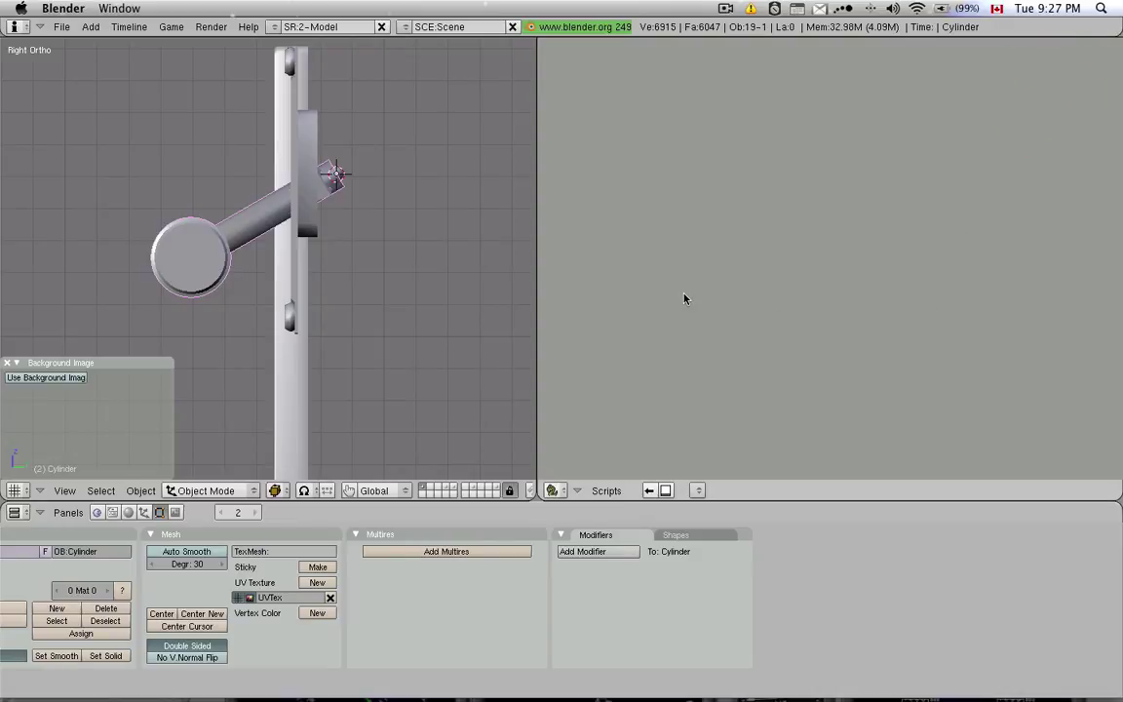
Step: Export the lever model with its revised keyframes as an X-Plane v8/v9 Object (.obj)
click(608, 491)
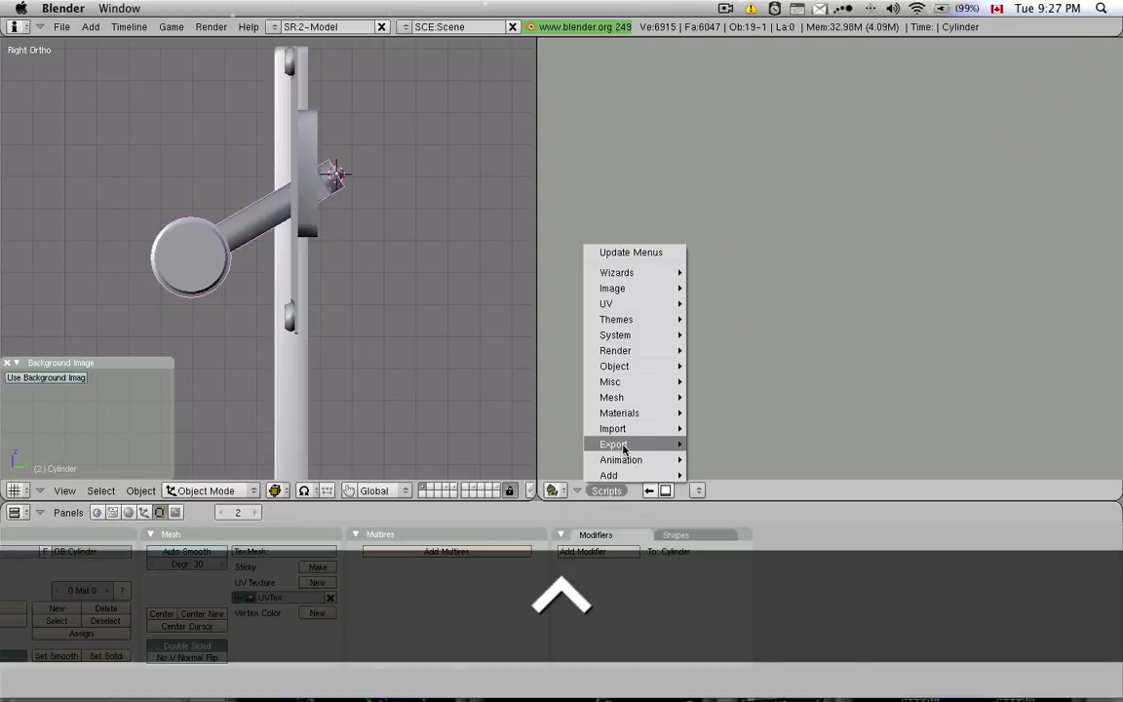
mouse_move(624, 445)
click(769, 426)
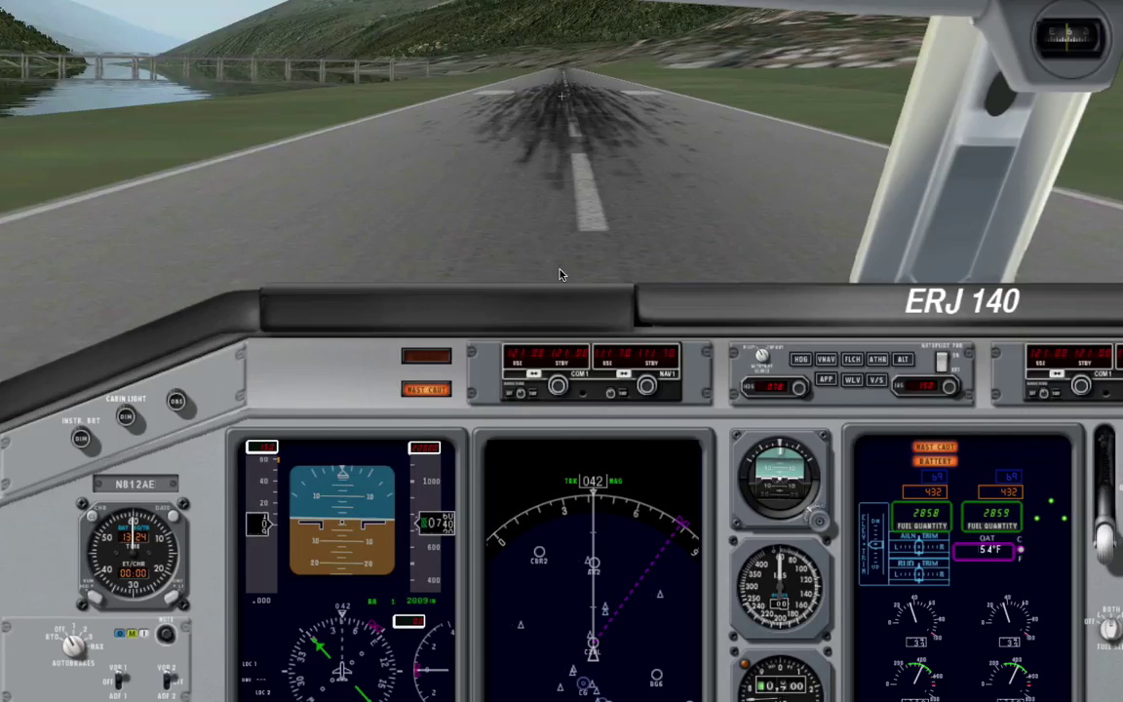
Step: Switch to X-Plane's 3D cockpit, bring the gear lever into view, and toggle it to test the new movement direction
key(ctrl+o)
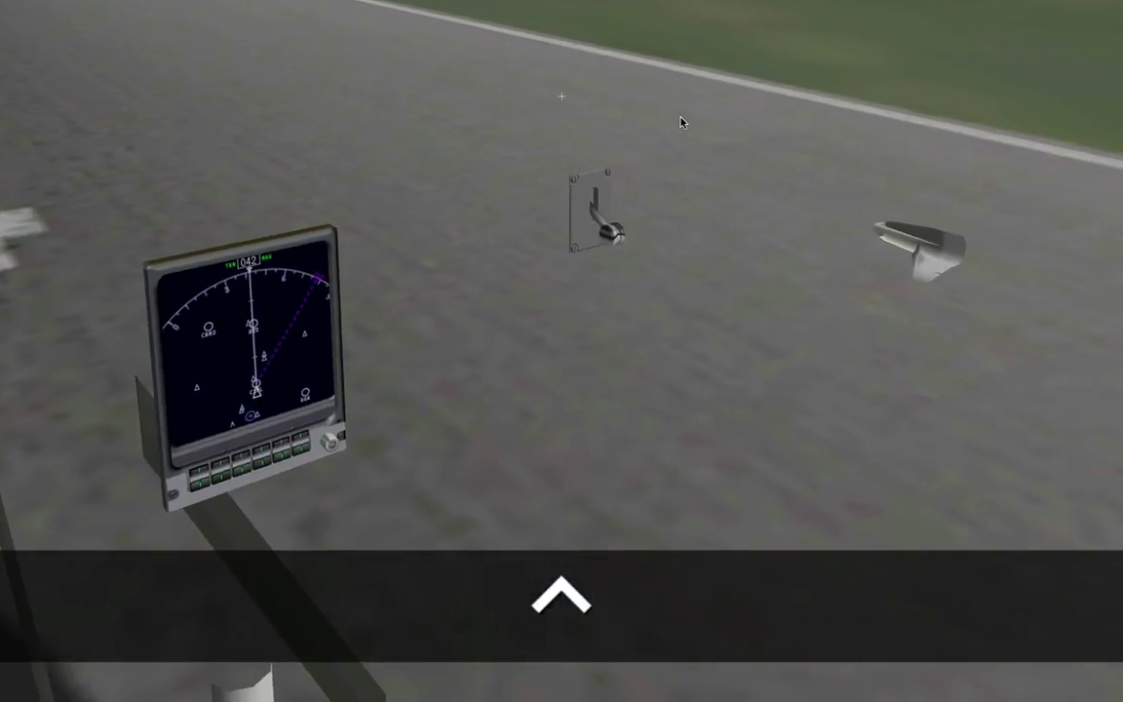
key(q)
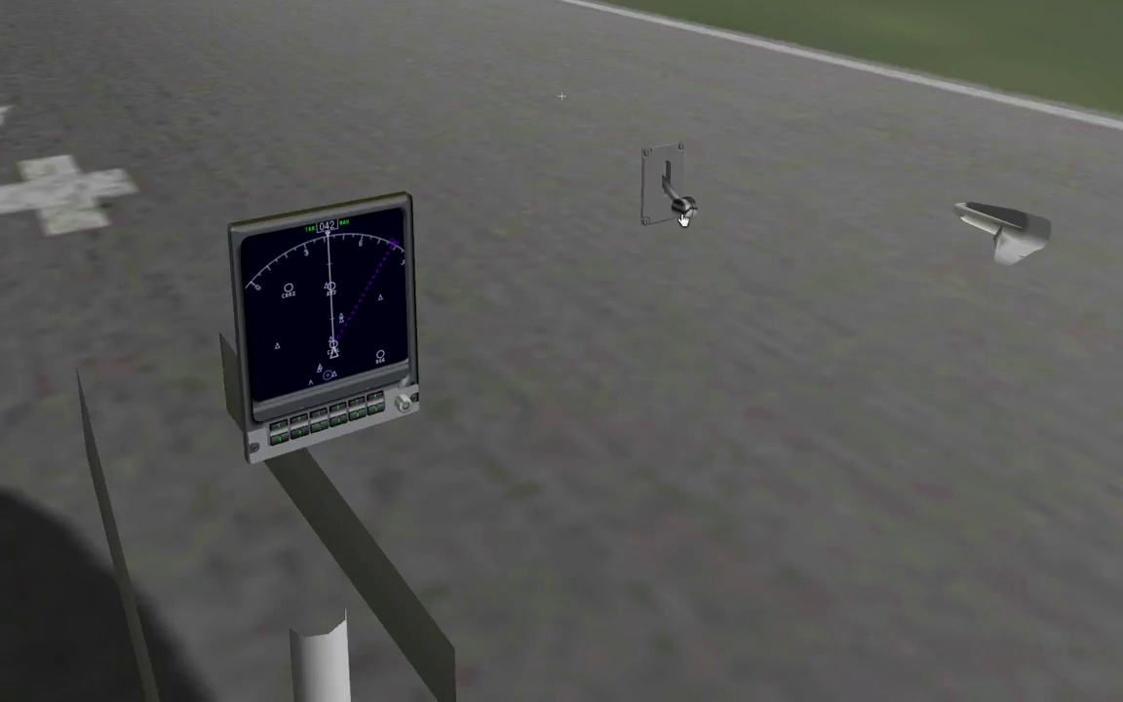
click(681, 213)
click(682, 170)
click(680, 211)
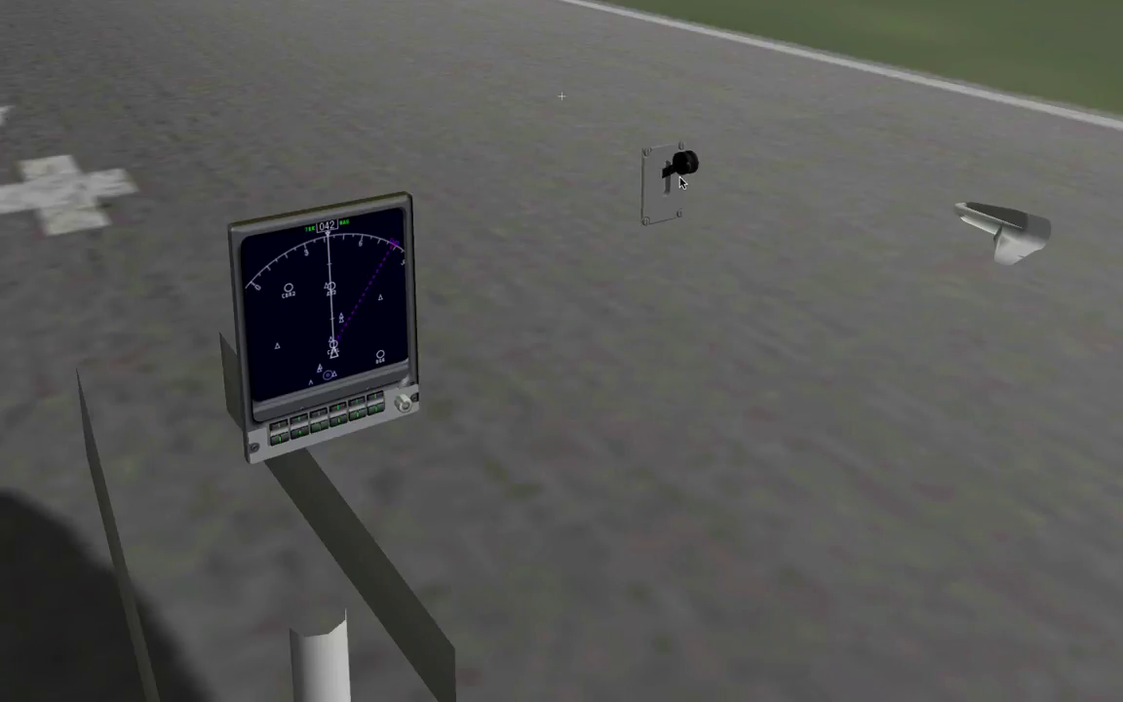
click(681, 171)
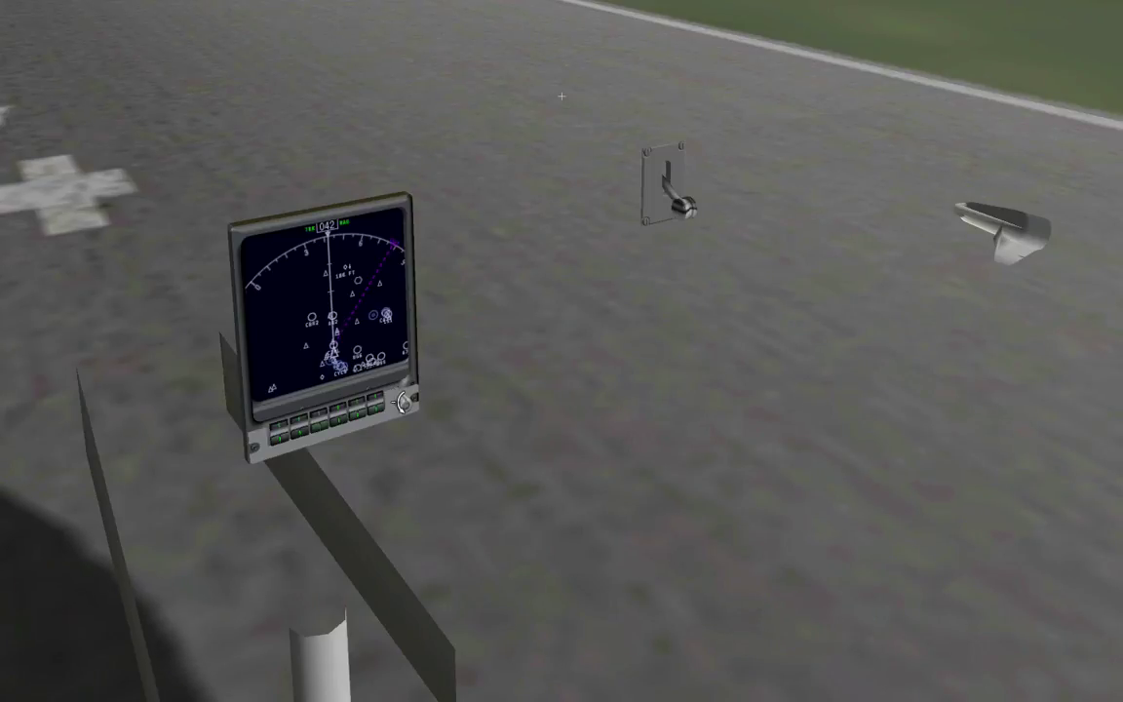
Step: Turn the map display's range knob and repeatedly toggle the gear lever up and down to try both 3D controls
click(399, 402)
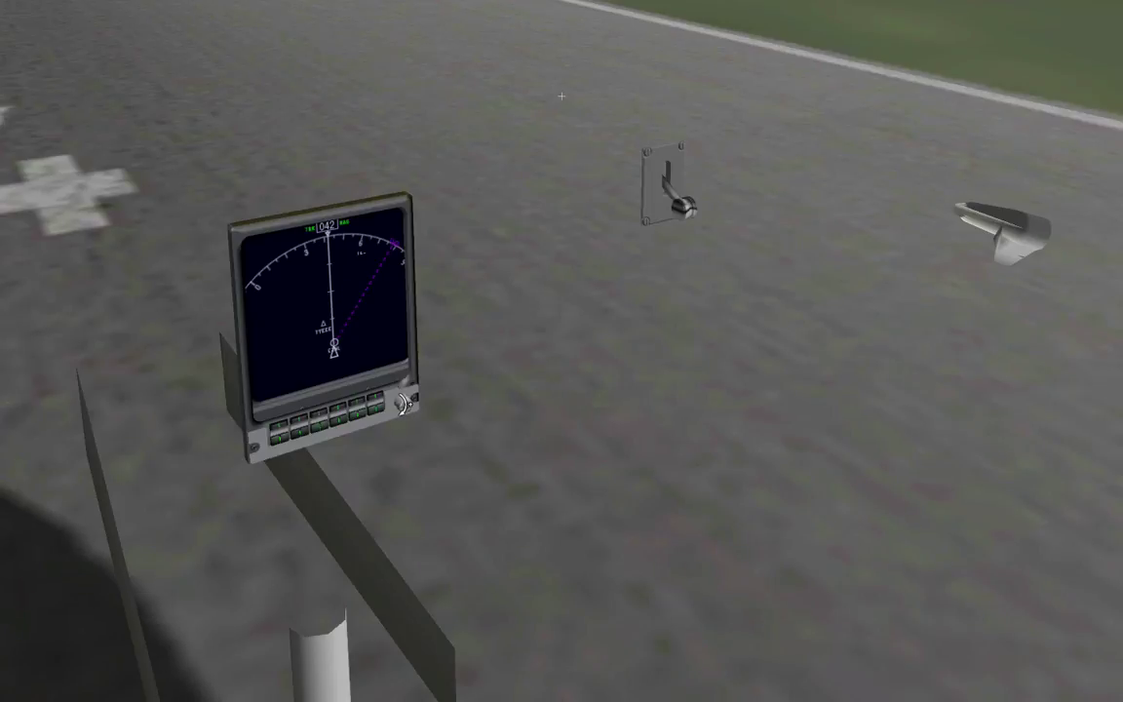
key(super+Tab)
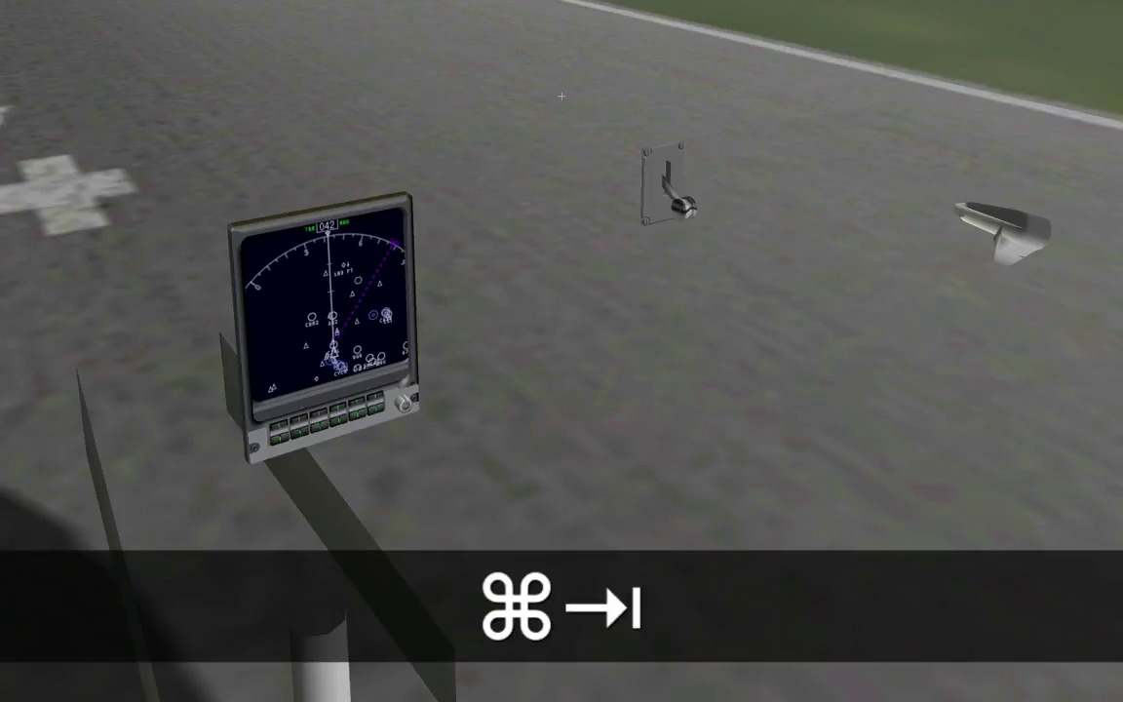
click(683, 209)
click(683, 173)
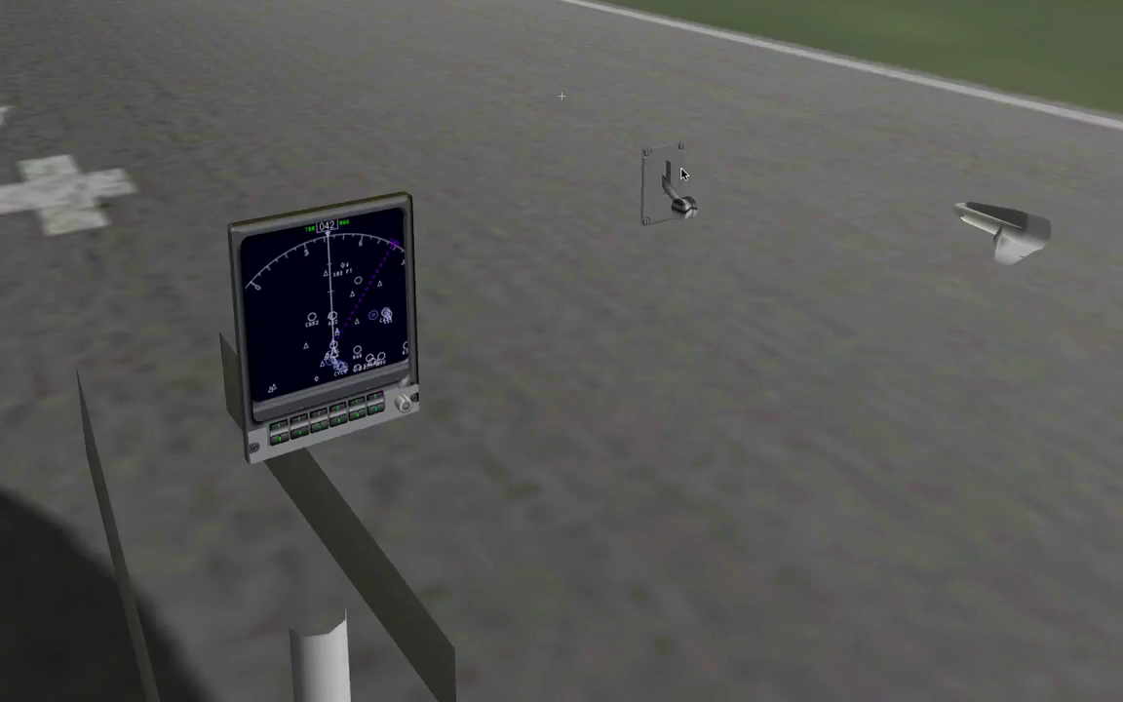
click(685, 207)
drag(683, 170, 689, 207)
click(685, 206)
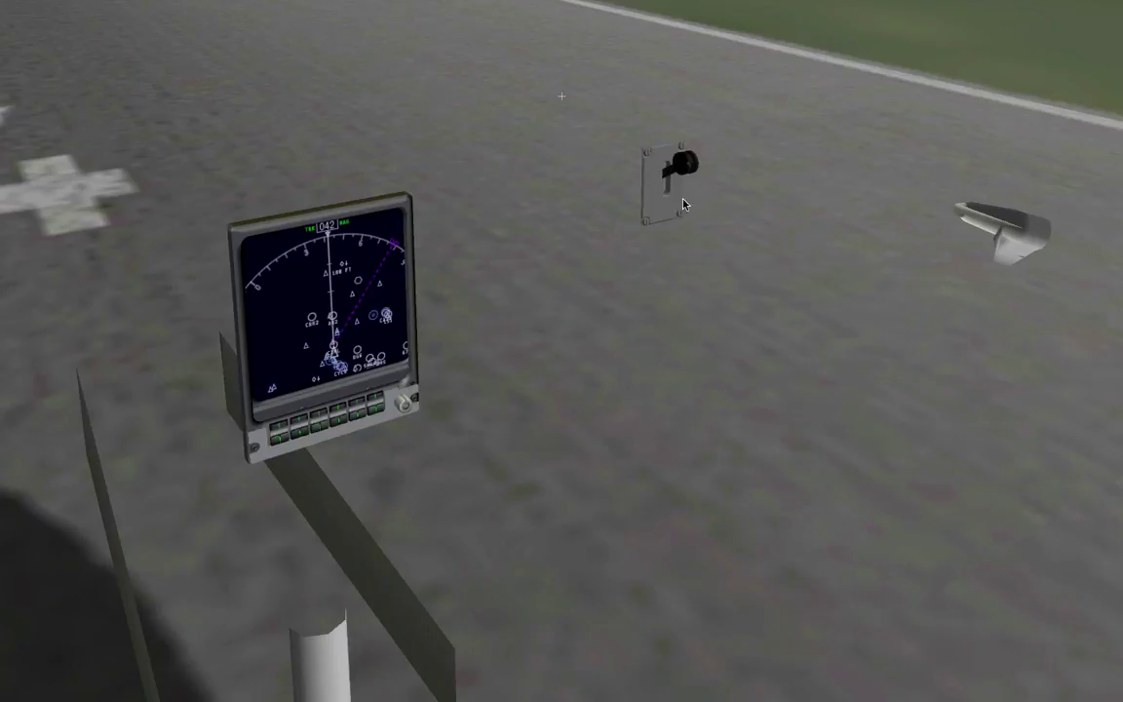
click(682, 175)
click(683, 209)
click(672, 173)
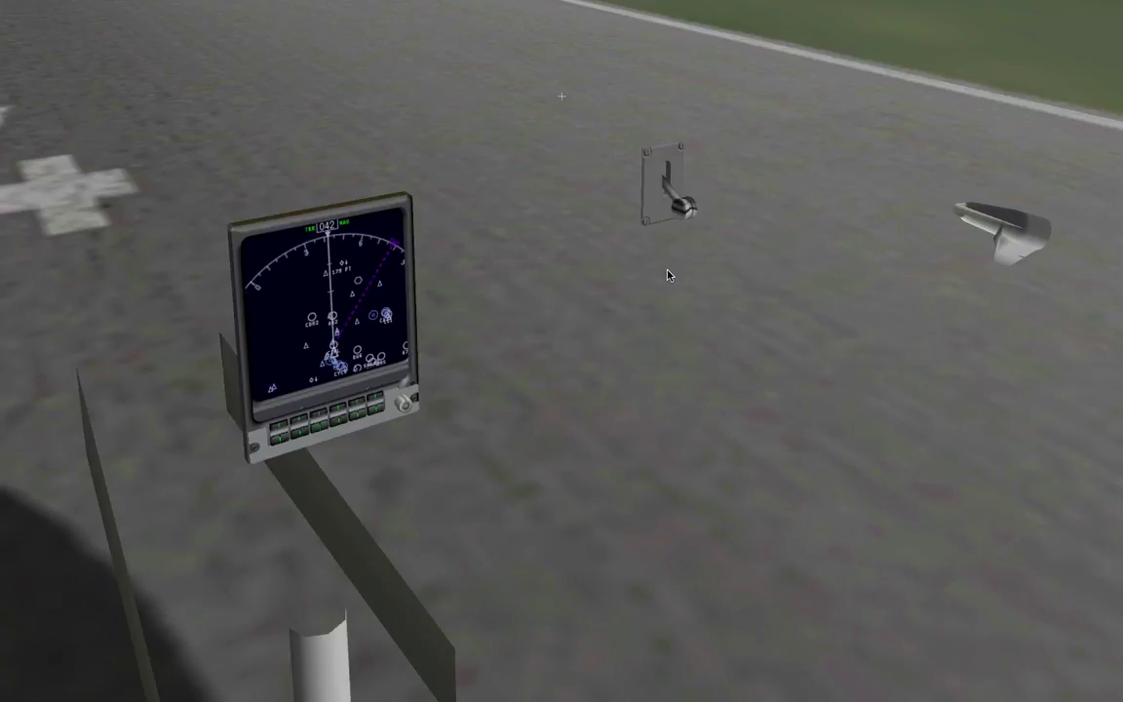
click(707, 173)
click(704, 174)
click(704, 177)
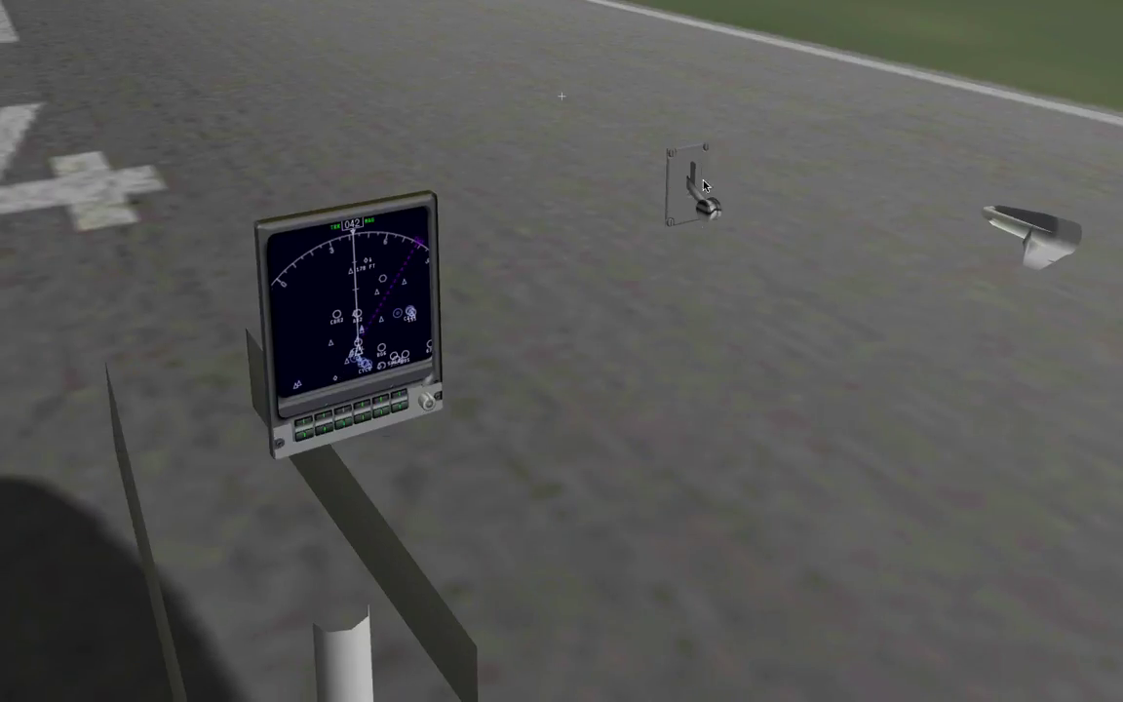
click(710, 208)
click(702, 180)
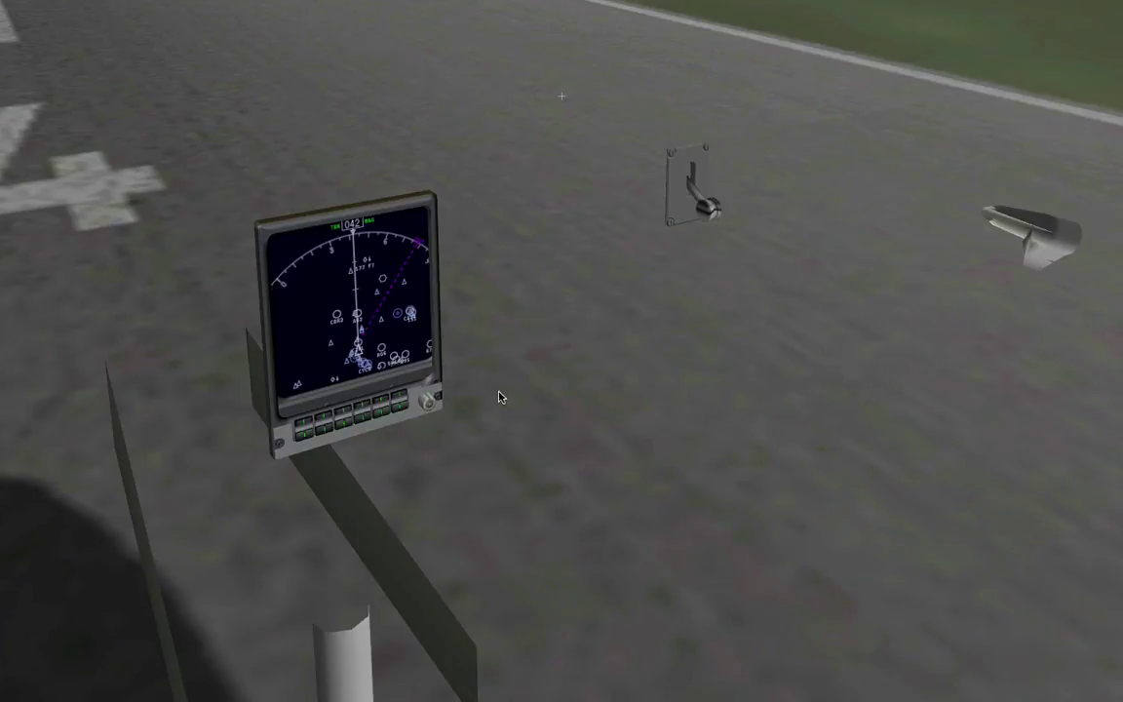
Step: Return to the 2D cockpit panel view and switch back to Blender
key(w)
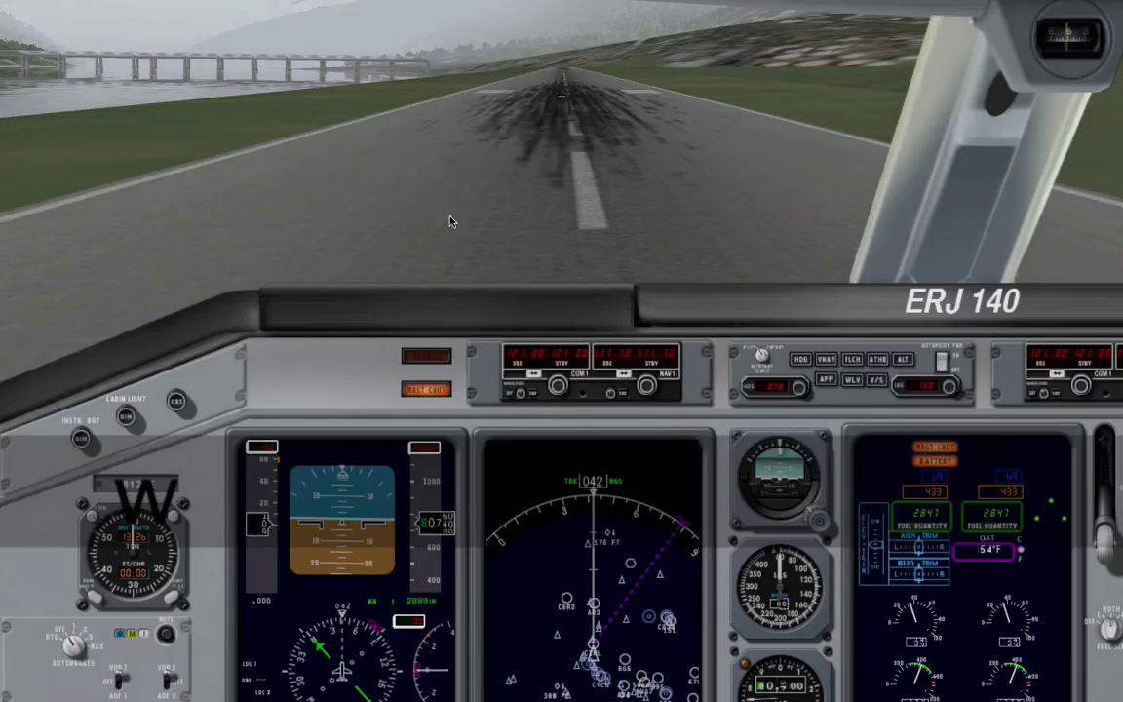
click(105, 8)
click(109, 19)
key(super+Tab)
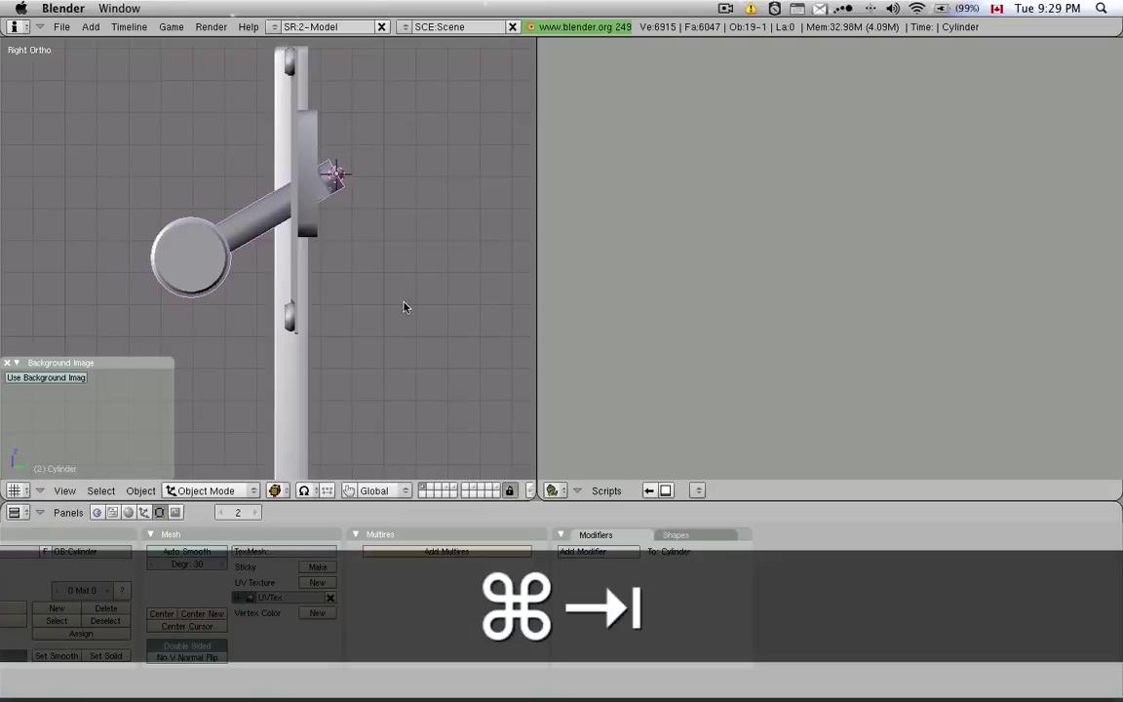